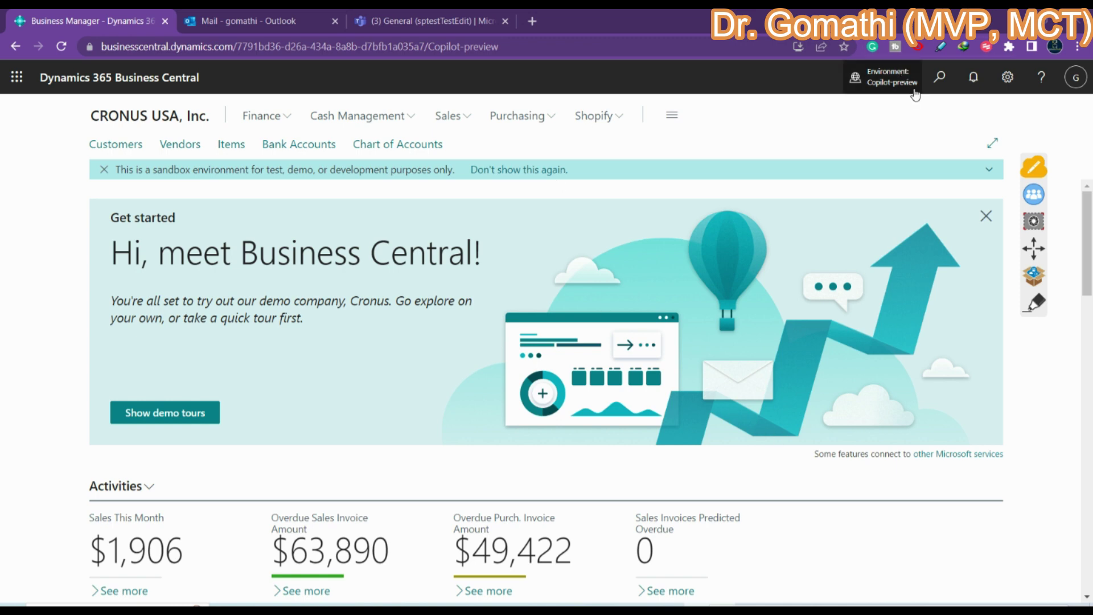
Step: Open the Tell me search from the Business Central header
click(940, 82)
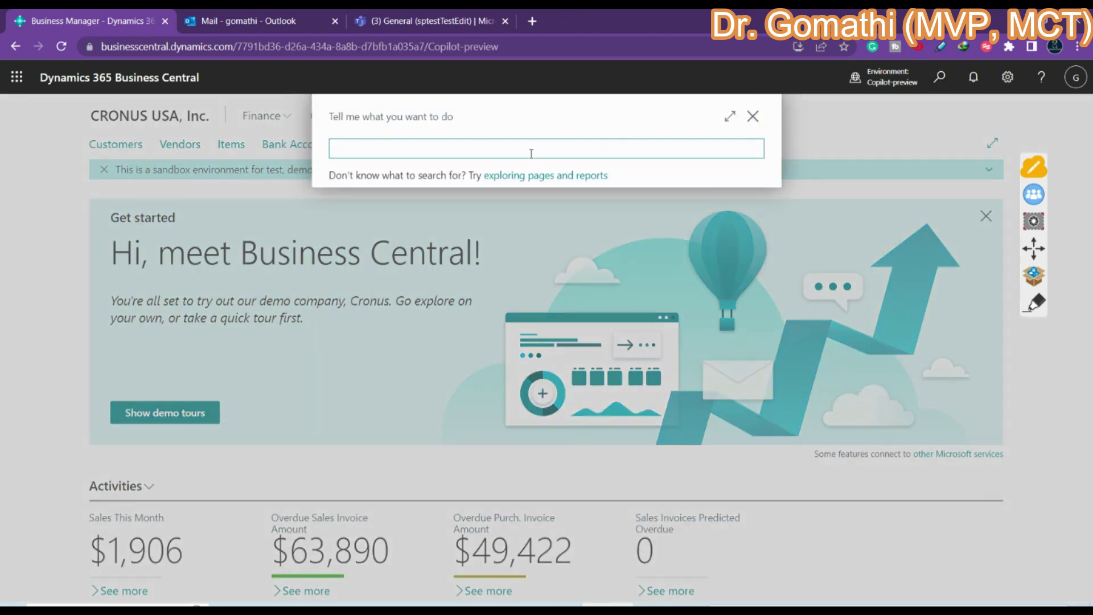
Step: Search 'item' in Tell me, open the Items list, and open the 1896-S ATHENS Desk card
click(531, 156)
text(ite)
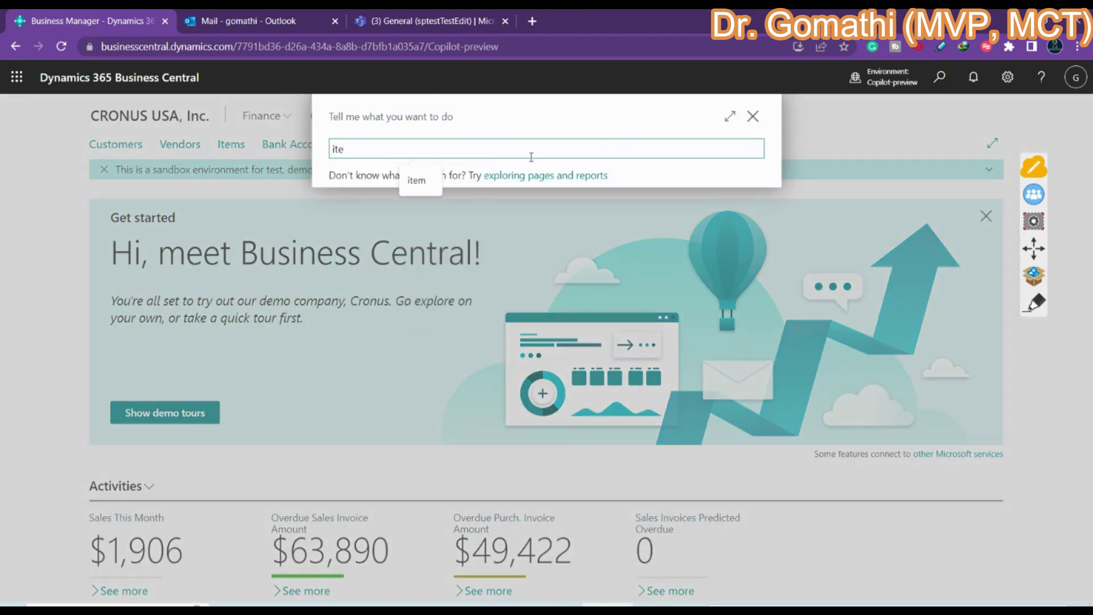
text(m)
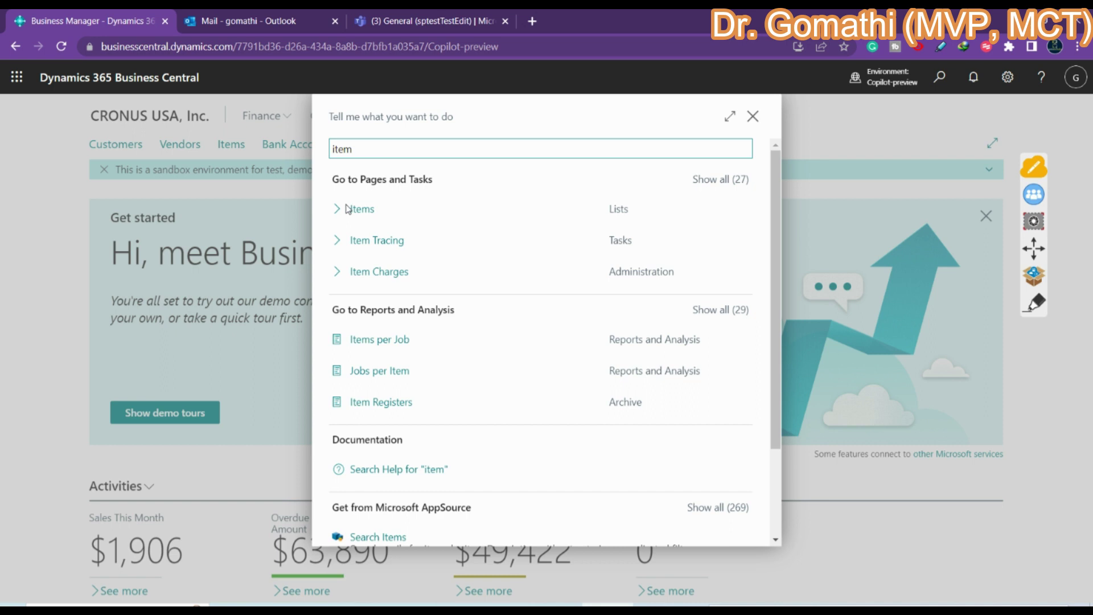
click(369, 221)
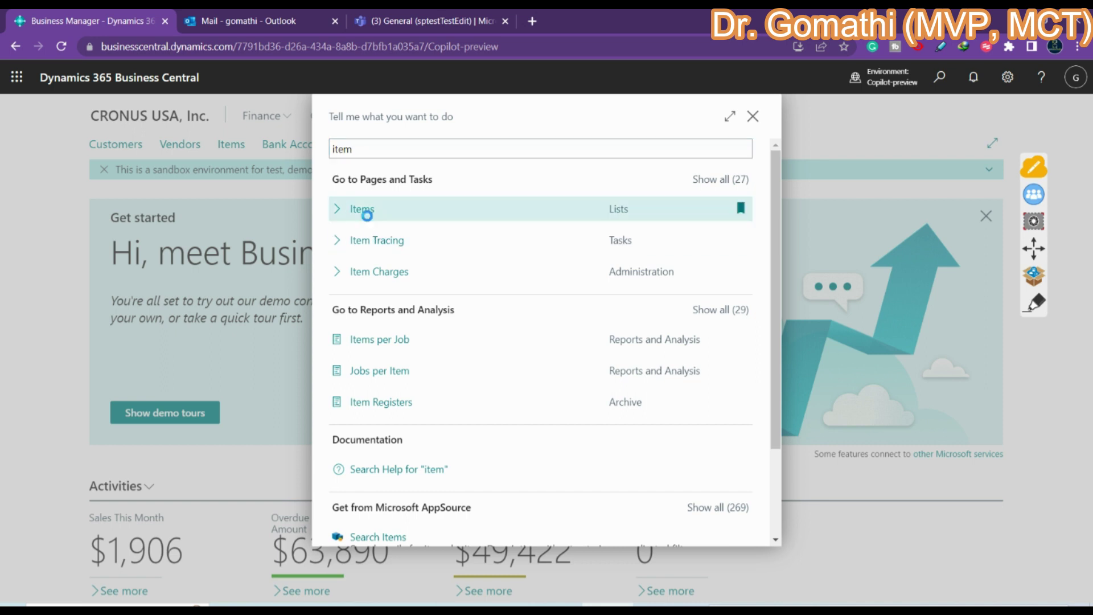
click(369, 207)
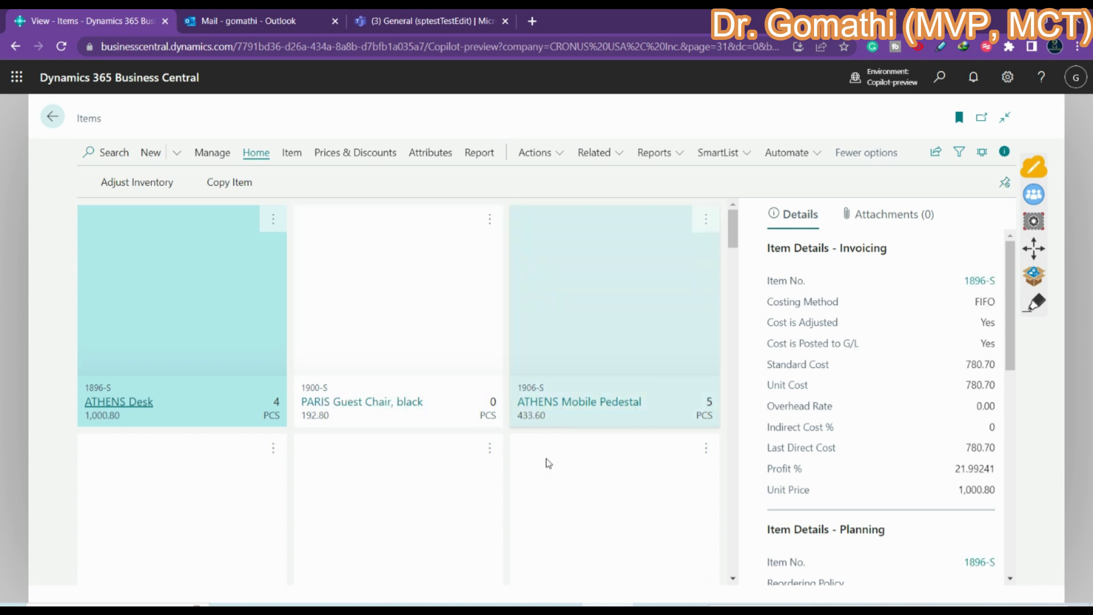
click(128, 399)
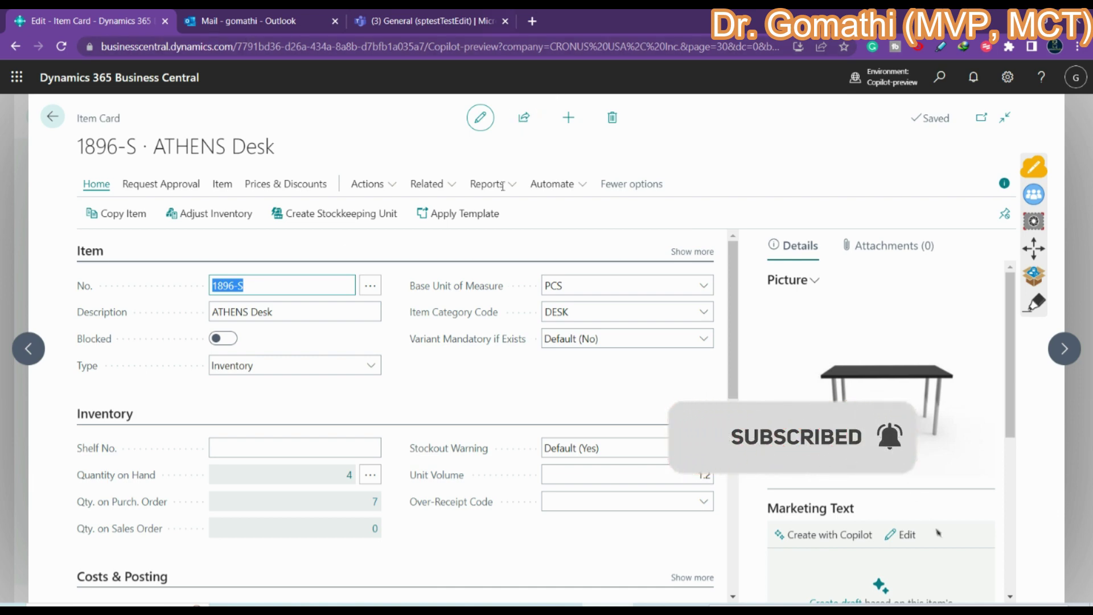
Step: Circle the item card's automation options with the annotation pen, then erase the mark
click(1033, 303)
mouse_move(569, 171)
mouse_down()
mouse_move(566, 196)
mouse_move(571, 165)
mouse_up()
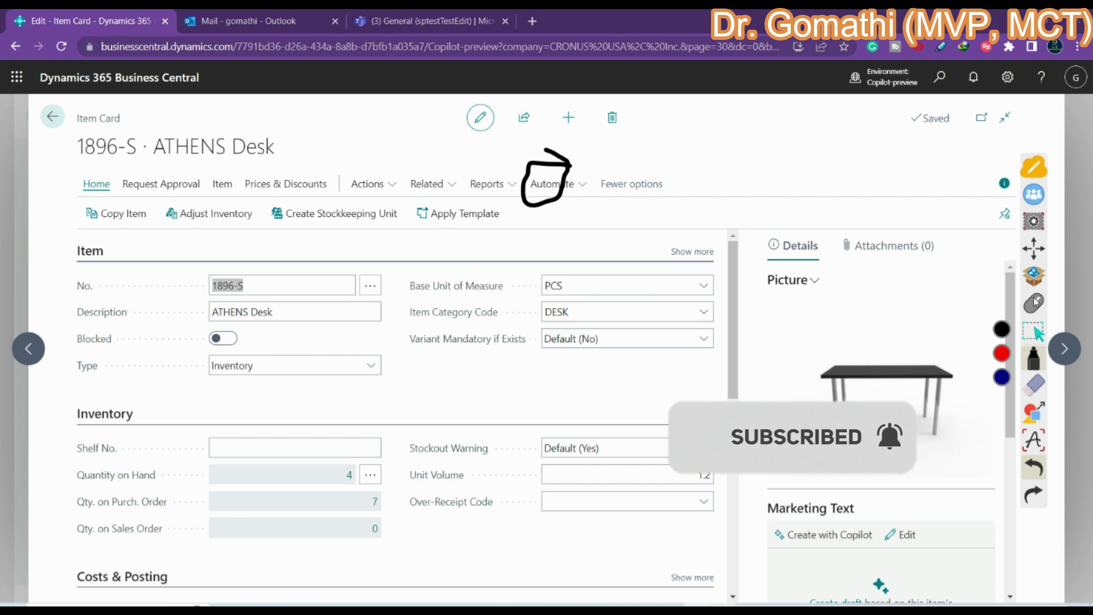
click(1034, 302)
click(1040, 307)
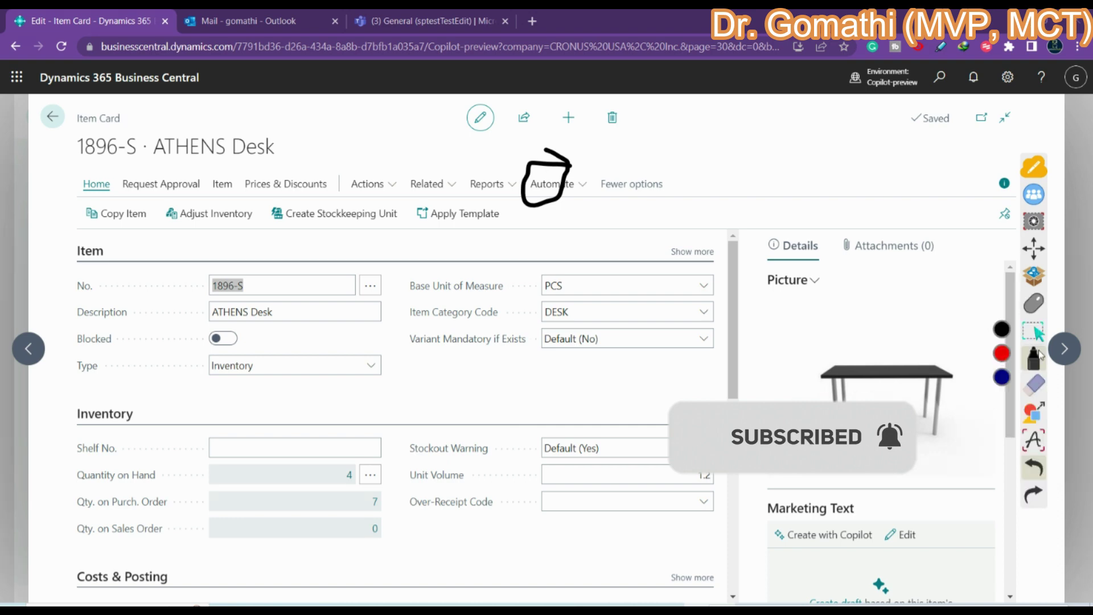
click(1035, 384)
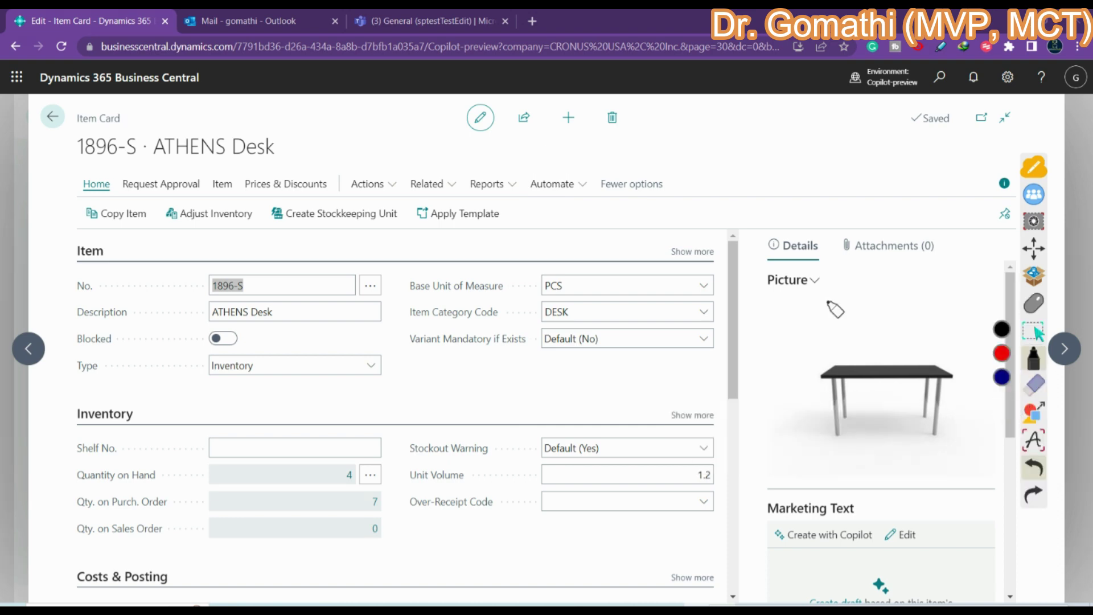
click(1038, 312)
Step: Choose Automate > Power Automate > Create a flow for the ATHENS Desk item
click(583, 188)
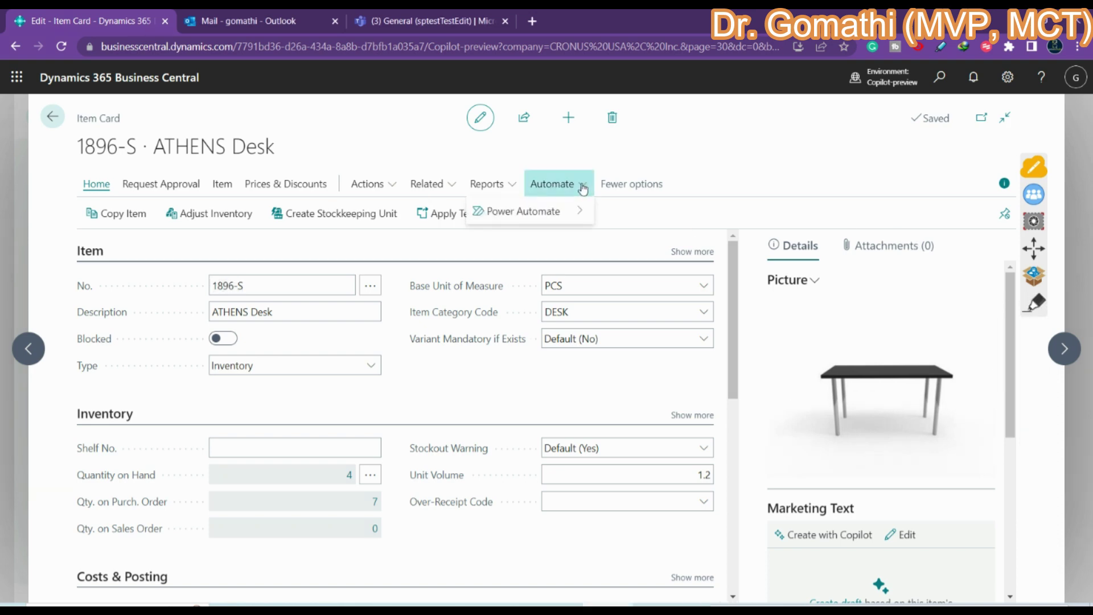
mouse_move(501, 211)
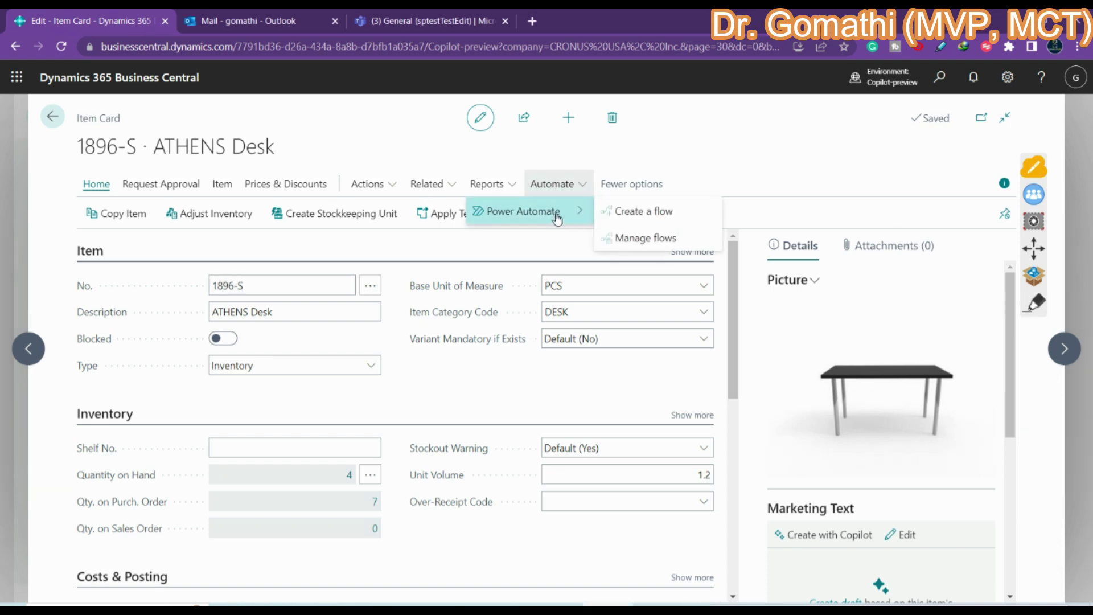
click(656, 223)
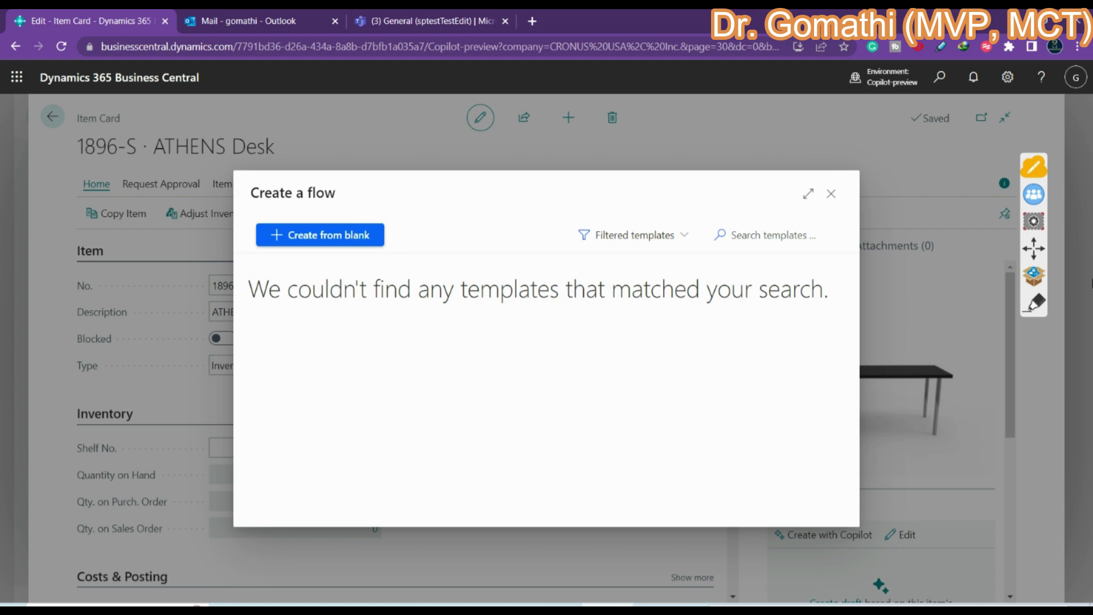
Step: Highlight the Create from blank option, then start a blank flow from it
click(1029, 298)
mouse_move(401, 210)
mouse_down()
mouse_move(251, 200)
mouse_move(493, 256)
mouse_move(317, 178)
mouse_up()
click(1035, 384)
click(1002, 404)
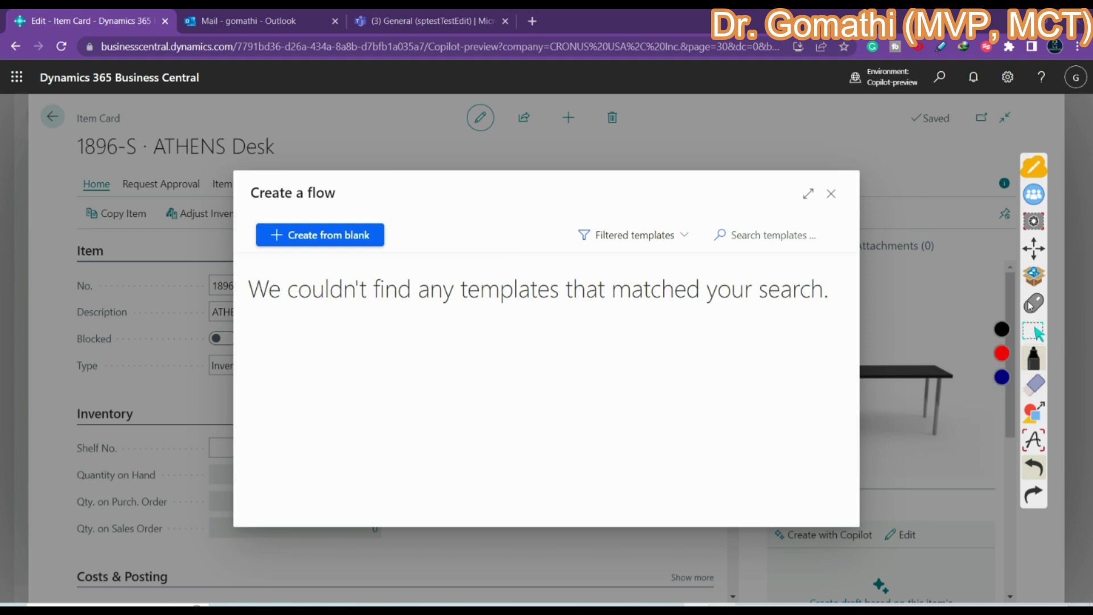
click(1031, 310)
click(336, 239)
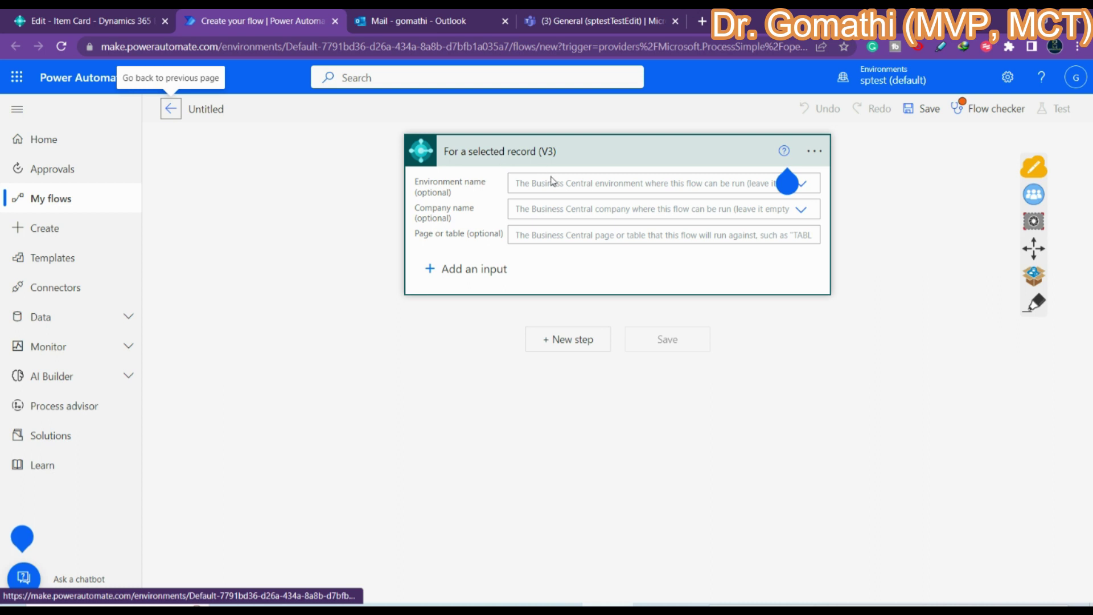
Step: Open the trigger's Environment name list and circle the available environments
click(598, 185)
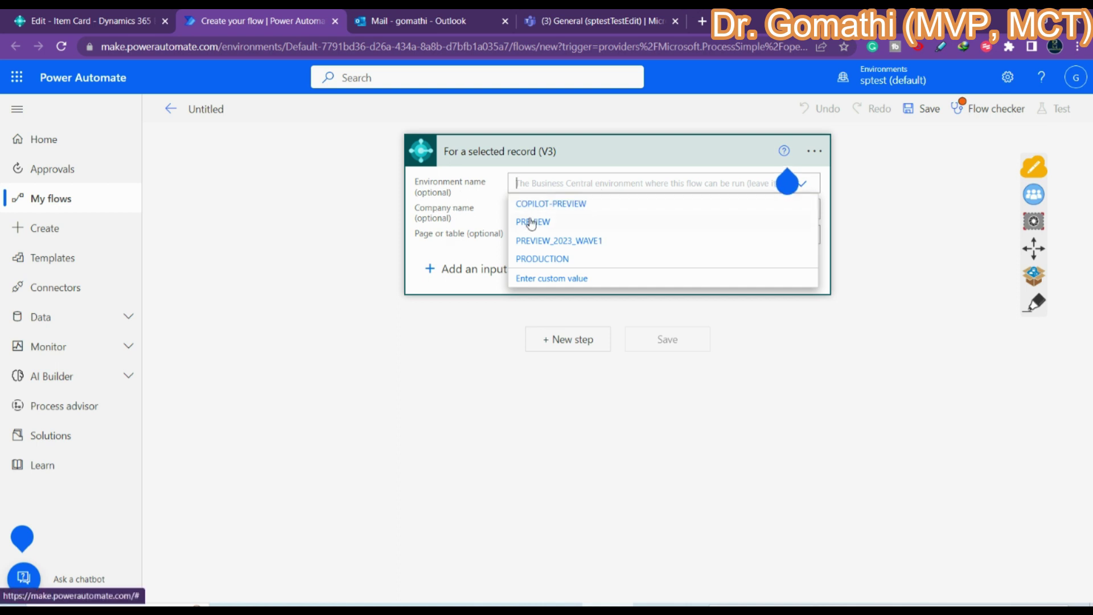
click(1034, 302)
mouse_move(566, 183)
mouse_down()
mouse_move(501, 230)
mouse_move(626, 185)
mouse_up()
click(1031, 392)
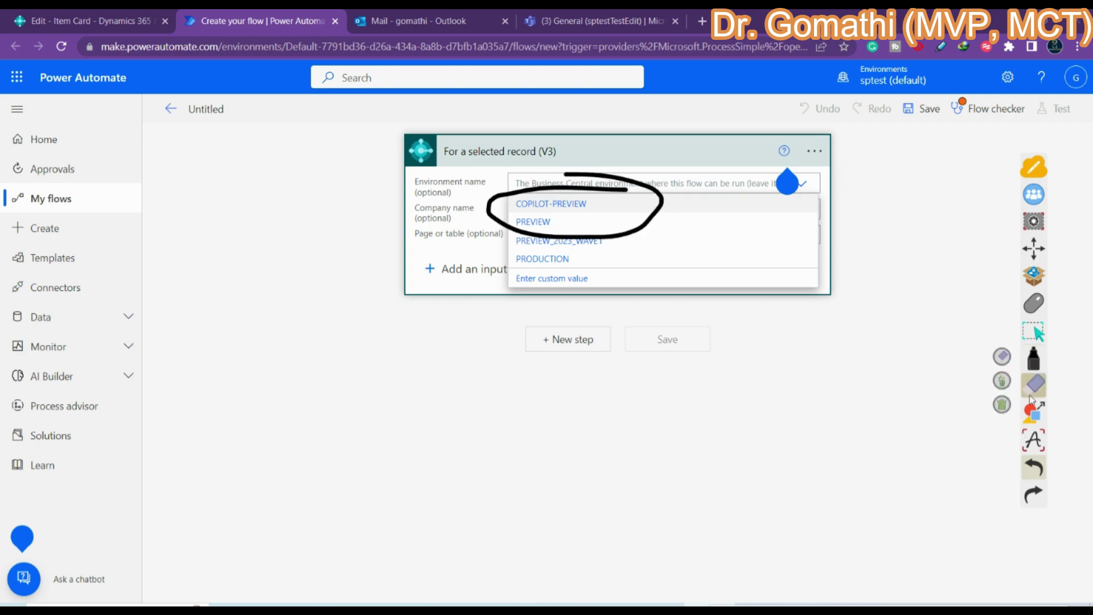
click(1002, 405)
click(85, 21)
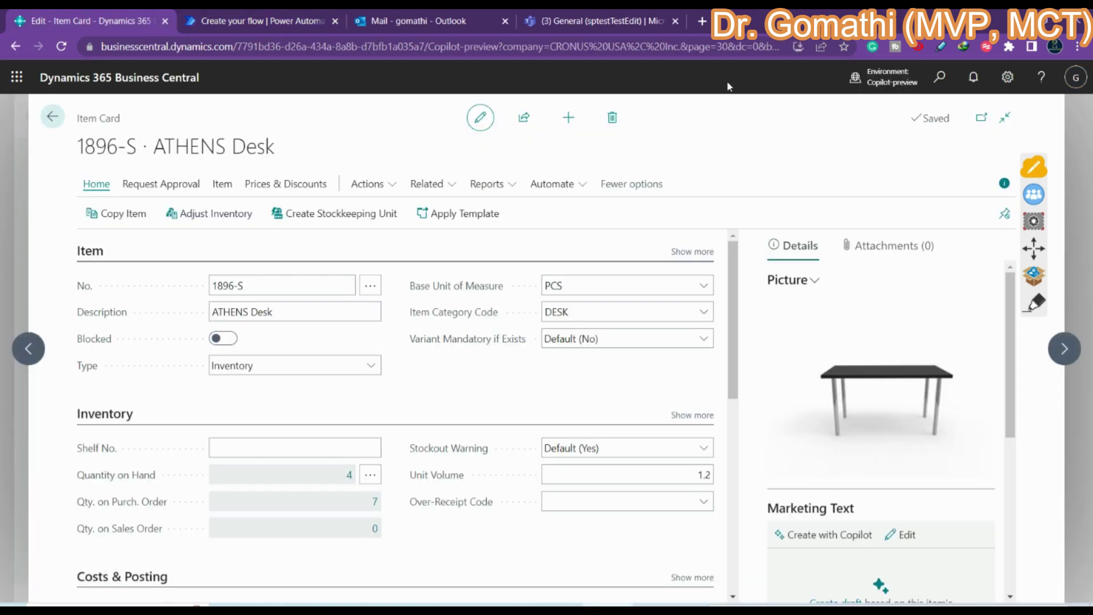
Step: Point out the current environment, Copilot-preview, on the Business Central item card
click(1035, 302)
mouse_move(851, 77)
mouse_down()
mouse_move(933, 72)
mouse_move(948, 108)
mouse_move(848, 113)
mouse_move(841, 72)
mouse_move(939, 80)
mouse_move(908, 120)
mouse_up()
click(1035, 384)
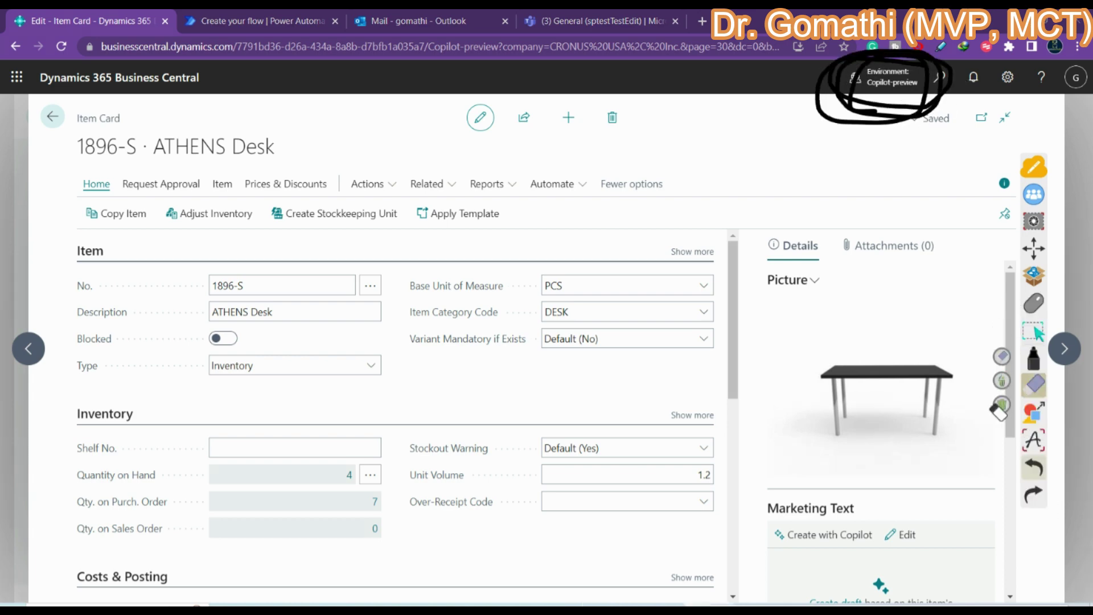
click(1000, 406)
click(1035, 313)
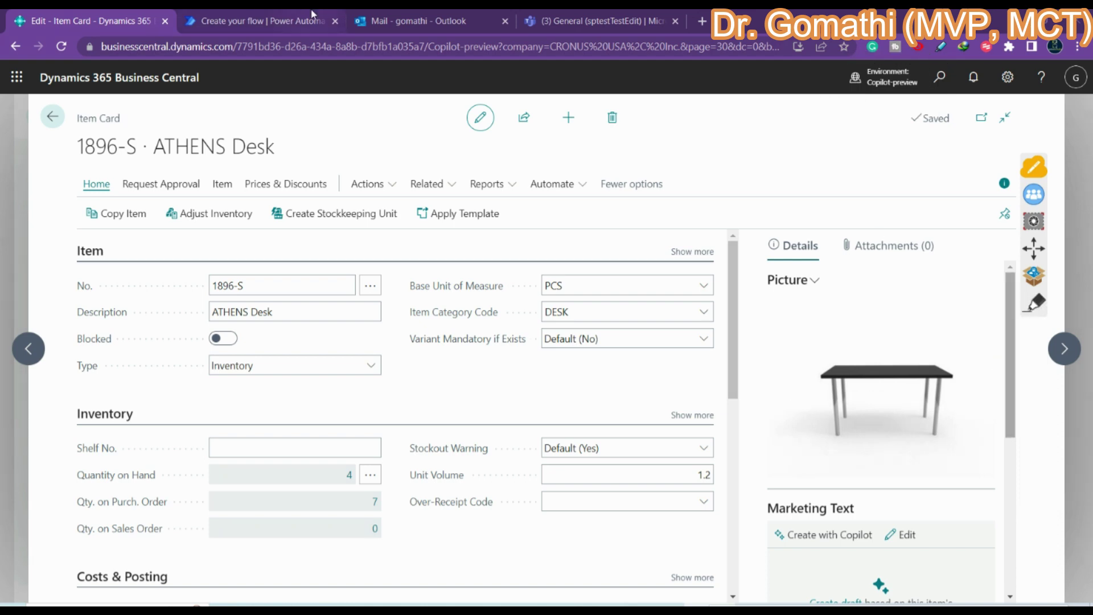
click(258, 21)
Step: Set the trigger to environment COPILOT-PREVIEW and company CRONUS USA, Inc., and add a step
click(537, 200)
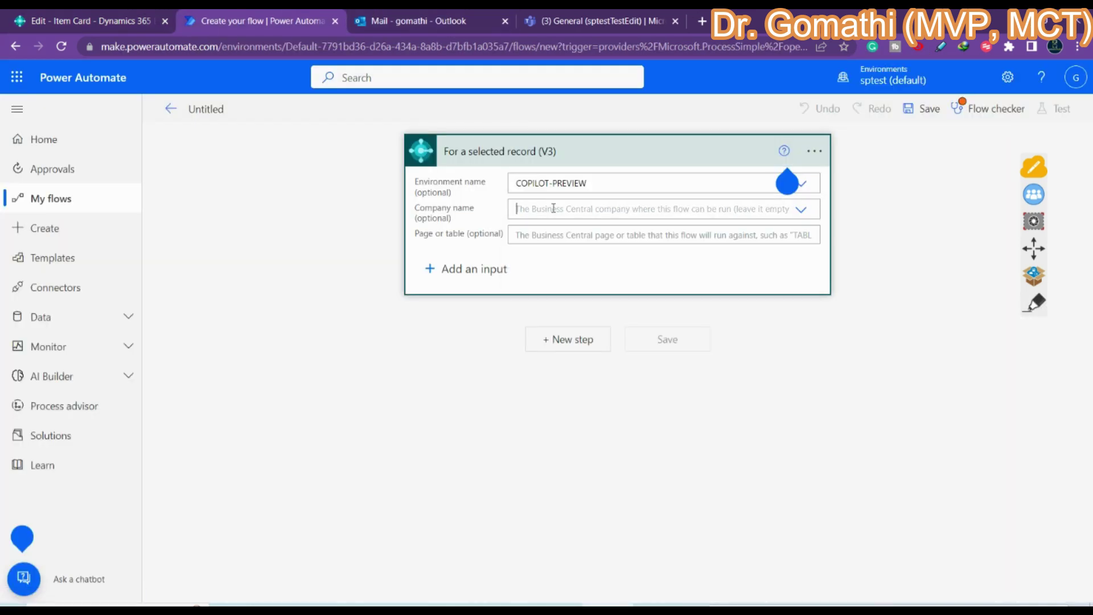
click(552, 208)
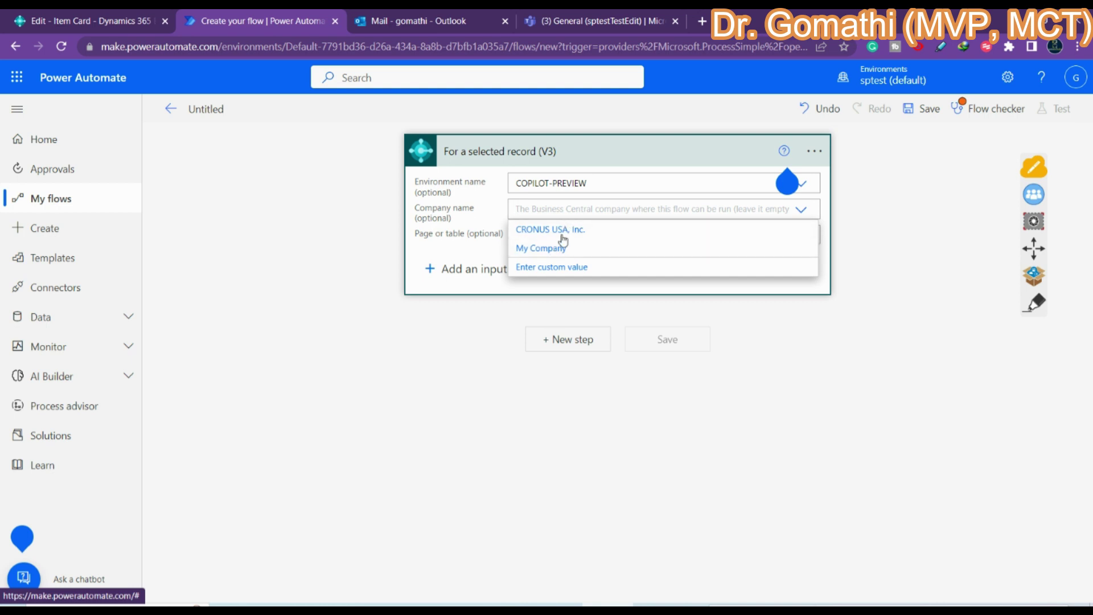
click(562, 229)
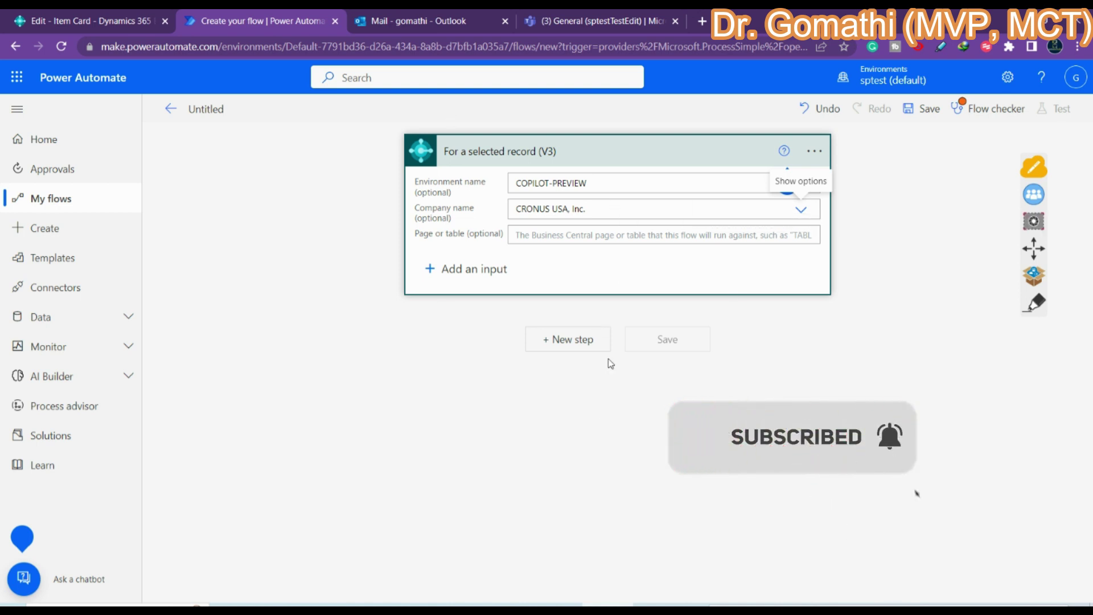
click(571, 343)
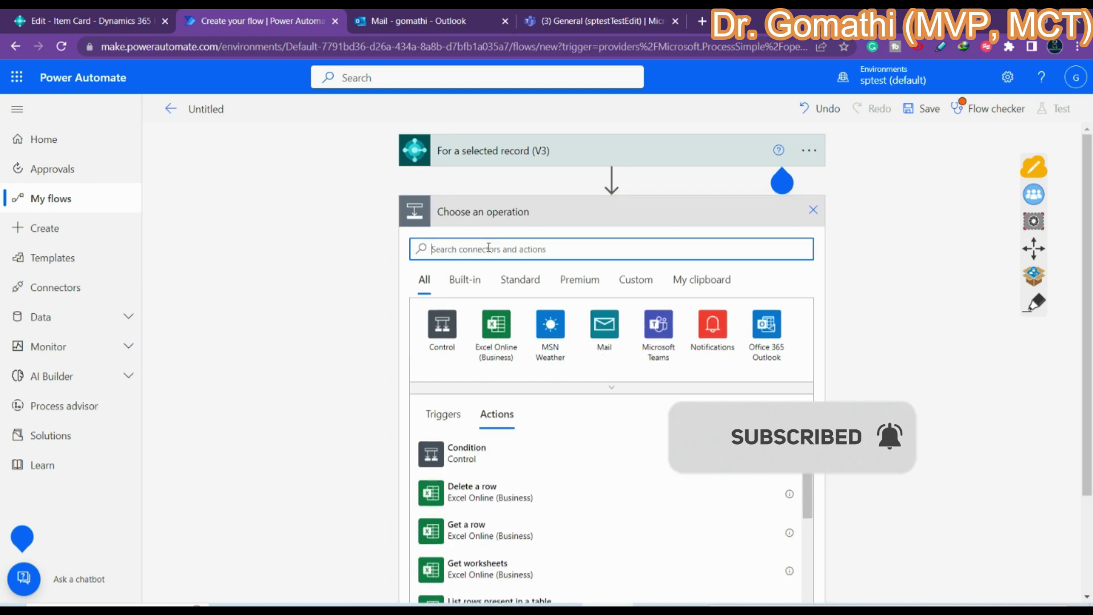
Step: Search 'business central' and open the Dynamics 365 Business Central connector's actions
text(business)
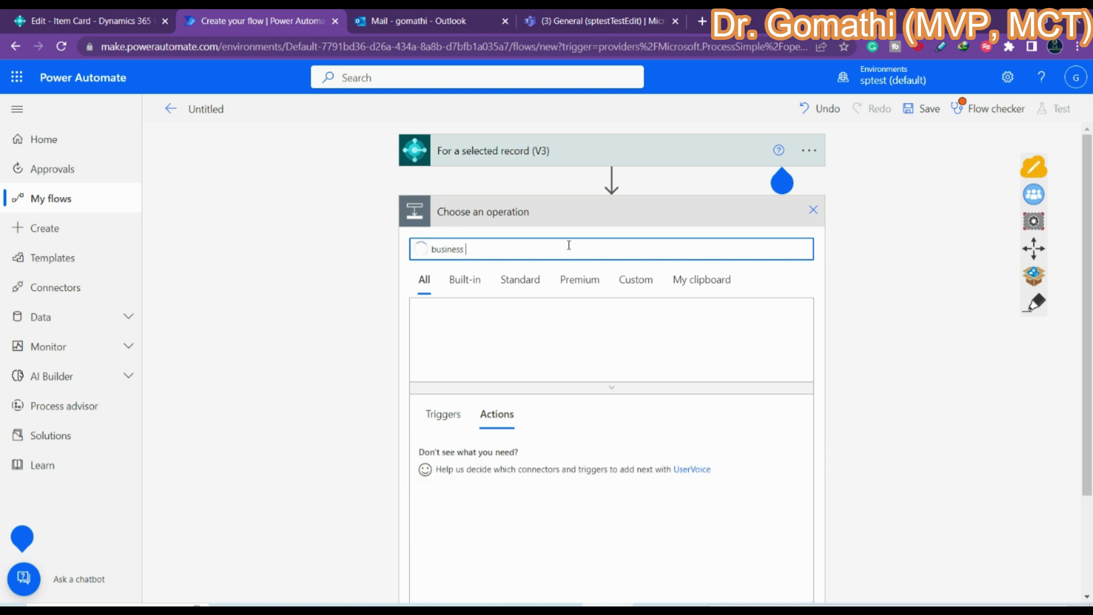
text(centra)
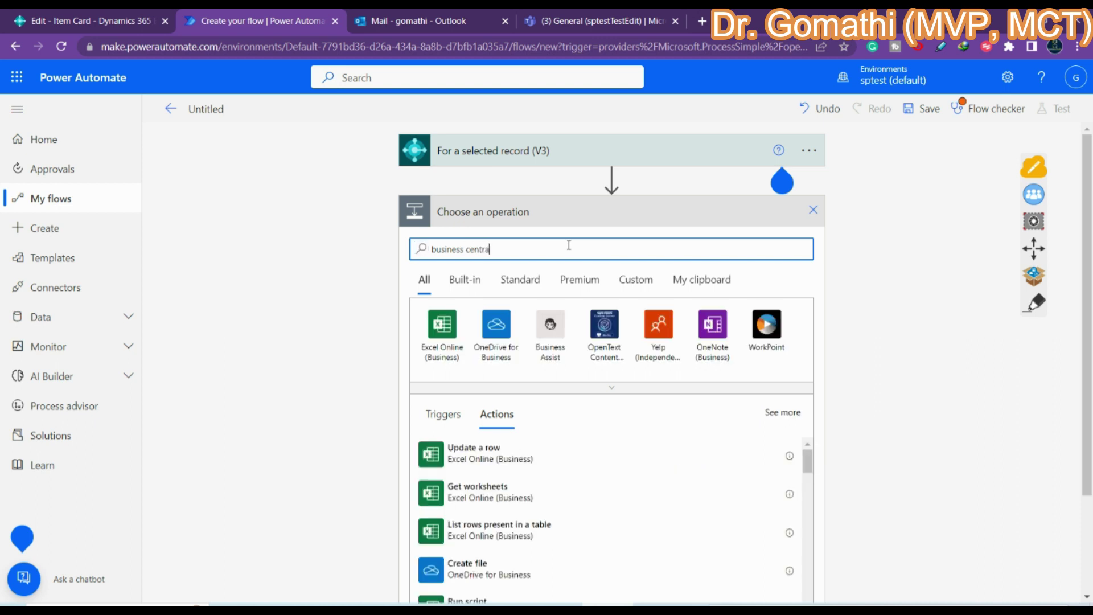
text(l)
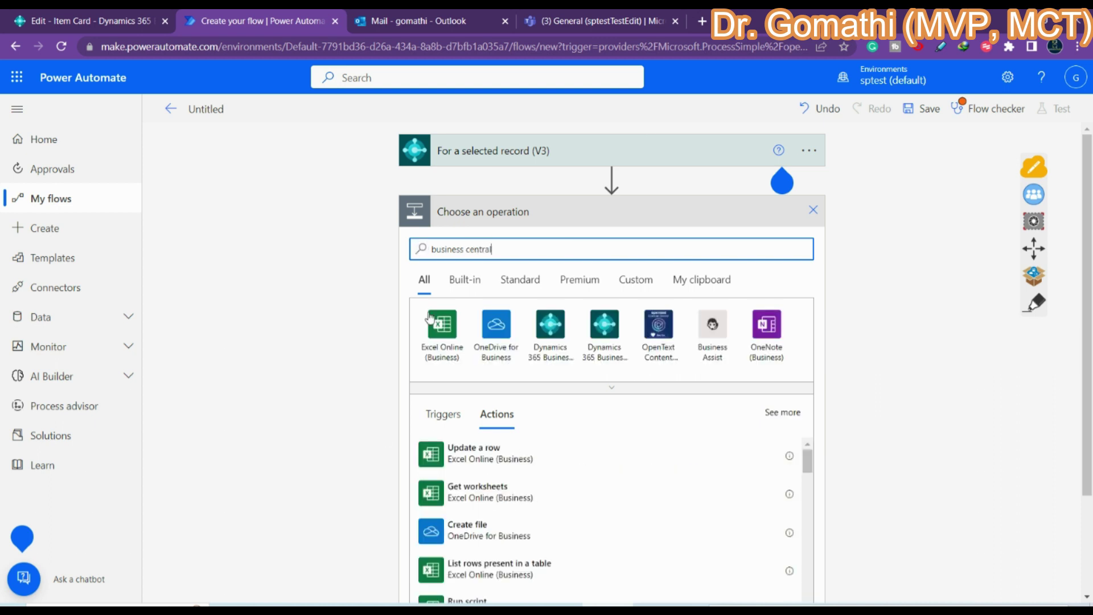
click(1038, 308)
mouse_move(596, 303)
mouse_down()
mouse_move(498, 310)
mouse_move(595, 392)
mouse_move(637, 294)
mouse_move(532, 291)
mouse_move(509, 370)
mouse_move(663, 342)
mouse_move(554, 281)
mouse_move(603, 276)
mouse_up()
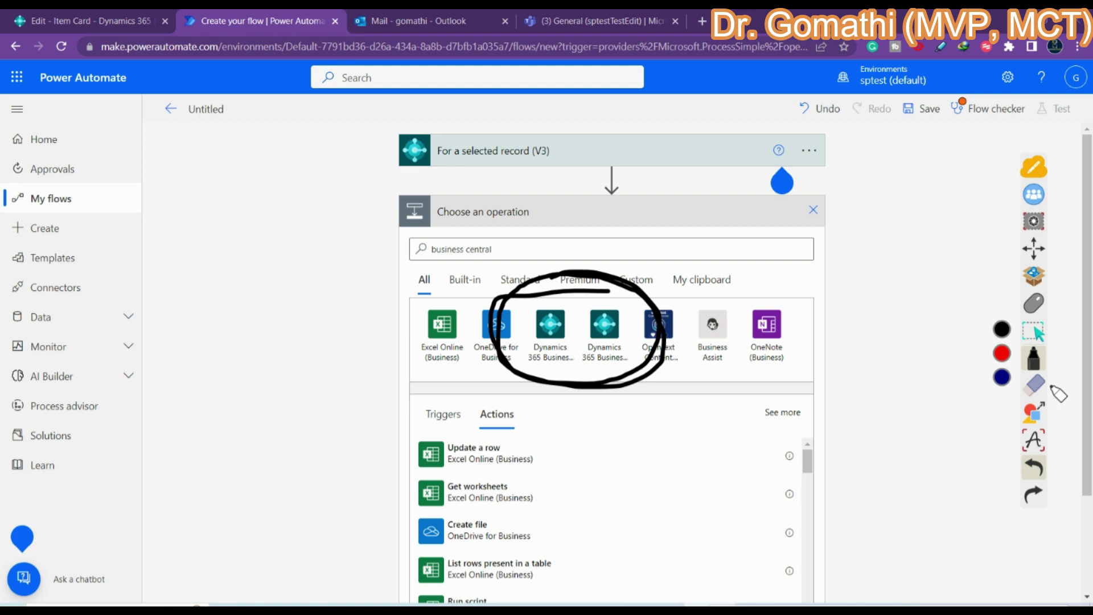
click(1031, 385)
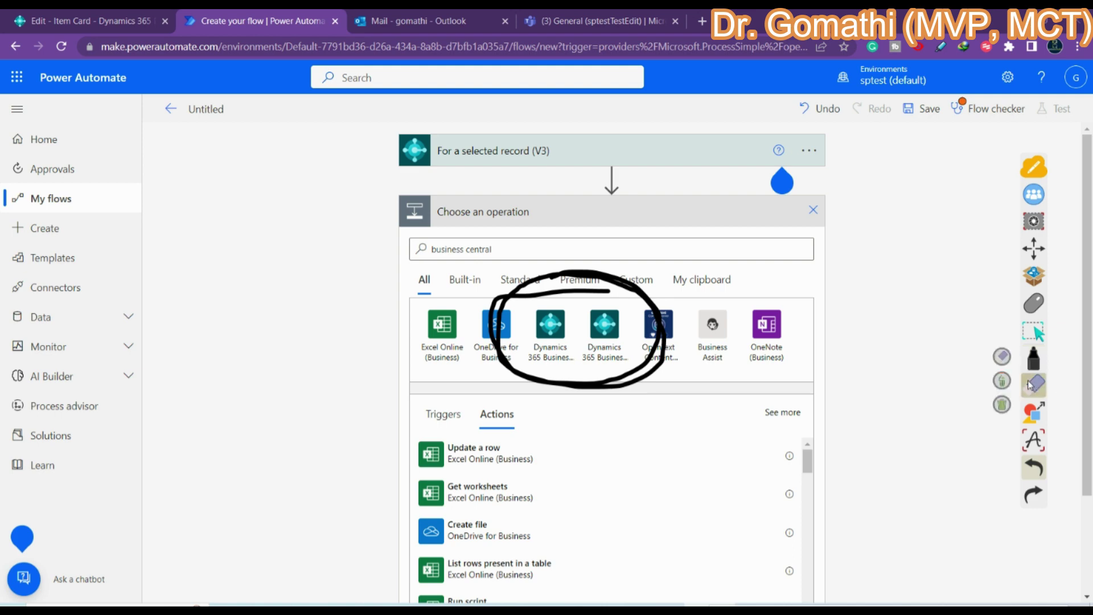
click(1002, 405)
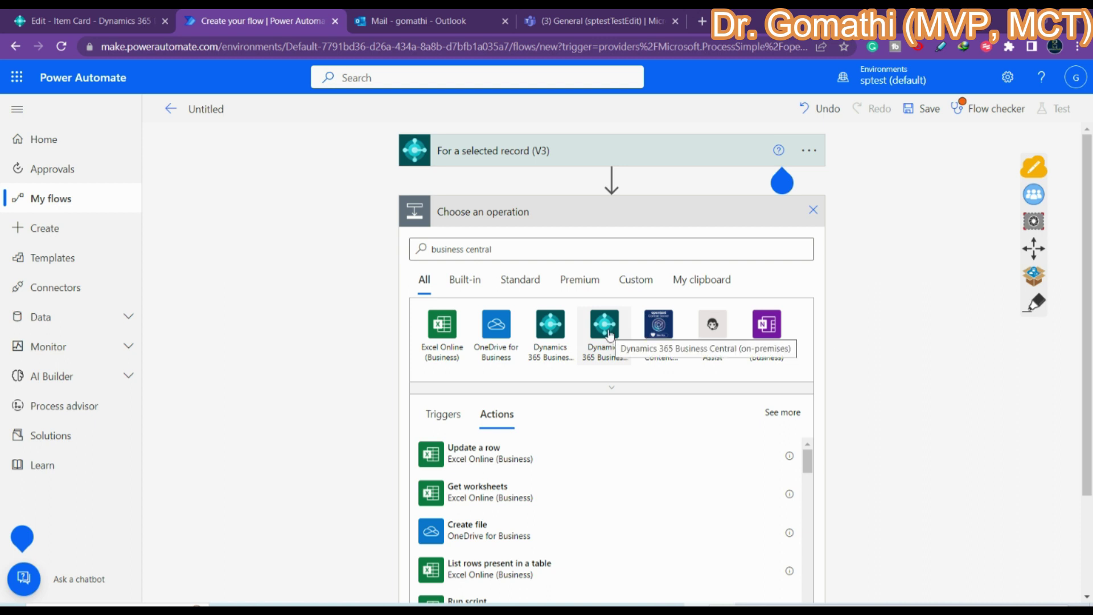
click(556, 349)
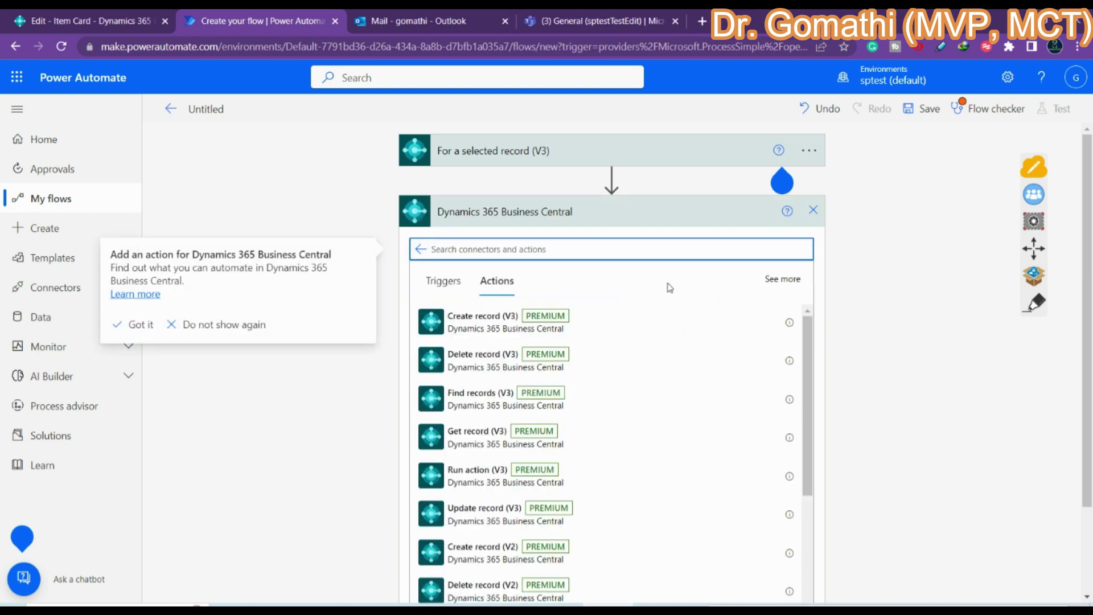
Step: Scroll the Business Central actions and add Get url (V3) as the next step
scroll(922, 364, down, 1)
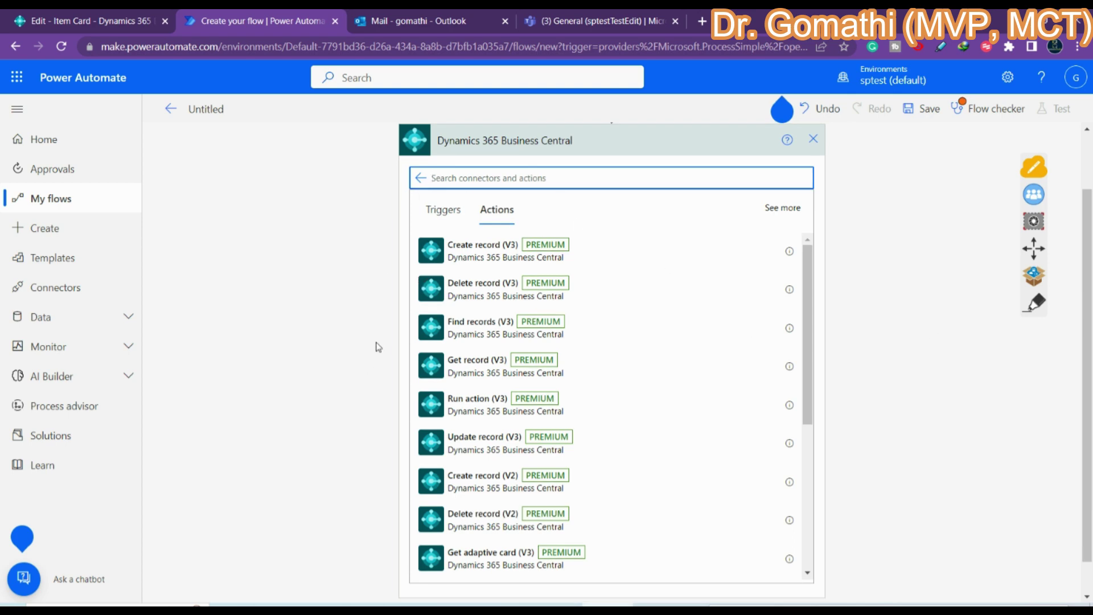
scroll(613, 359, down, 2)
scroll(614, 358, down, 3)
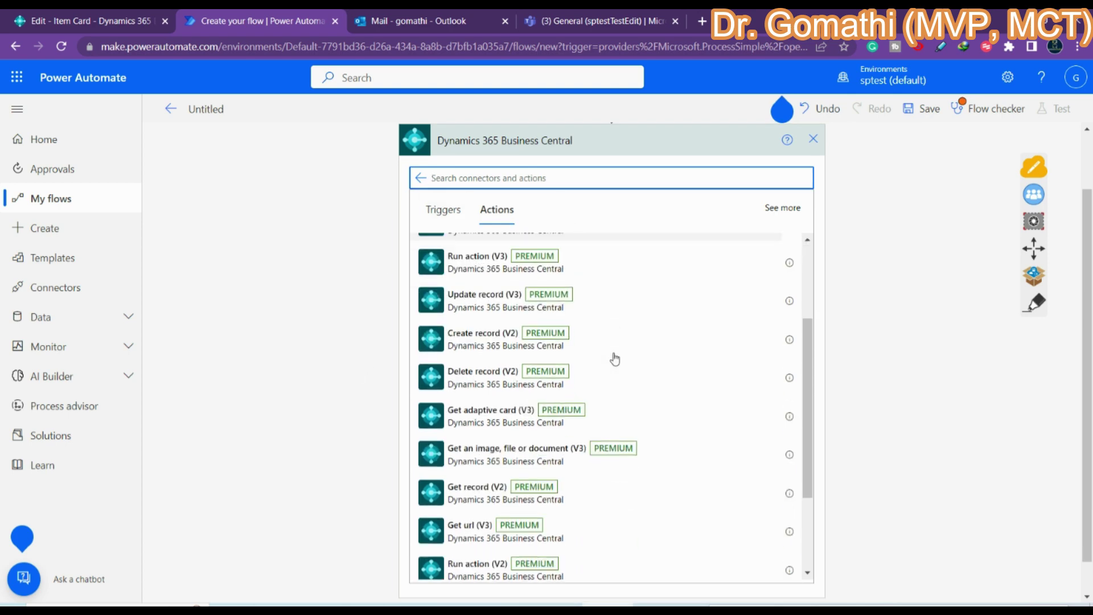
click(1035, 302)
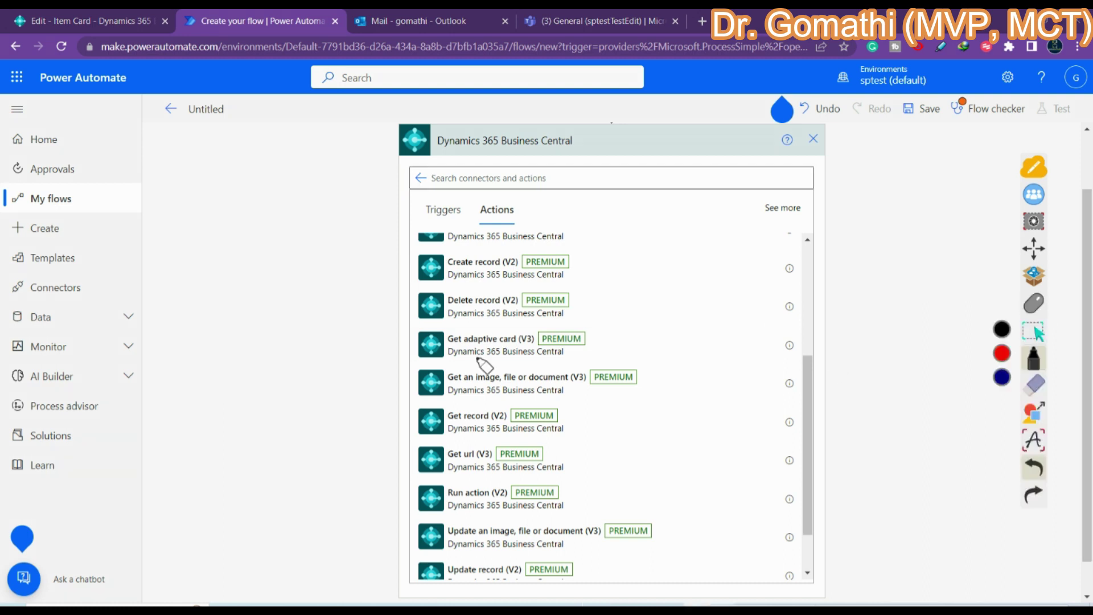
mouse_move(561, 329)
mouse_down()
mouse_move(398, 349)
mouse_move(608, 345)
mouse_move(564, 327)
mouse_up()
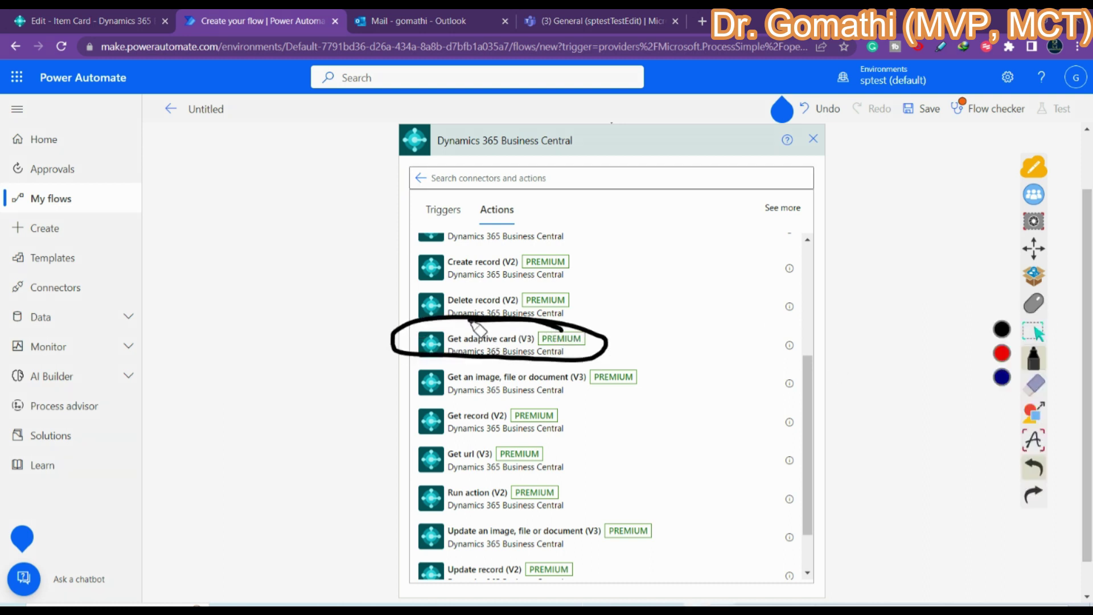
mouse_move(512, 424)
mouse_down()
mouse_move(405, 456)
mouse_move(602, 446)
mouse_move(378, 432)
mouse_up()
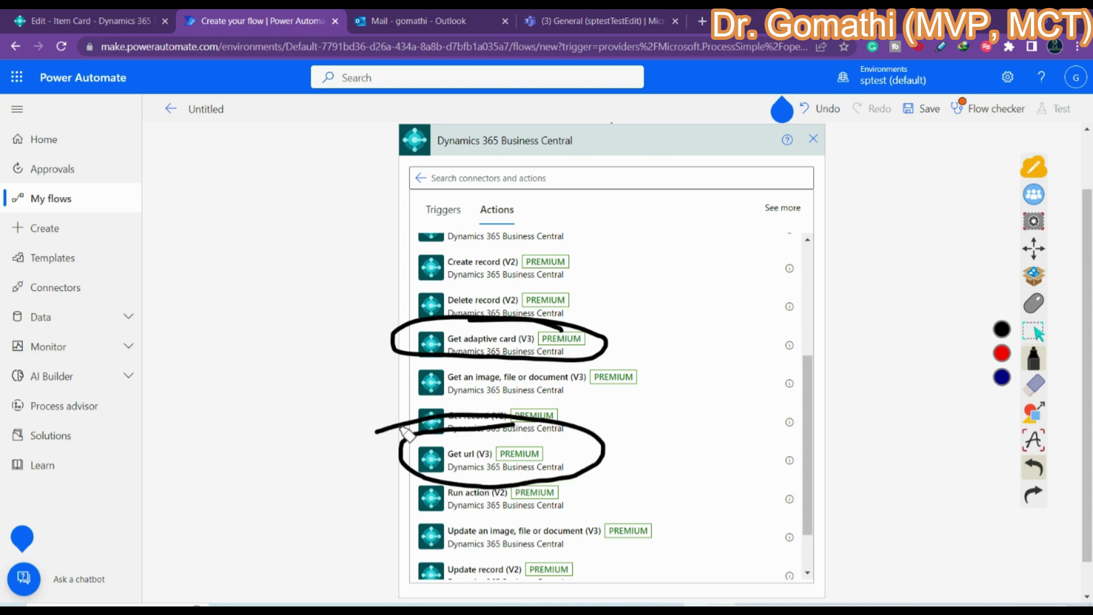
click(1033, 385)
click(997, 406)
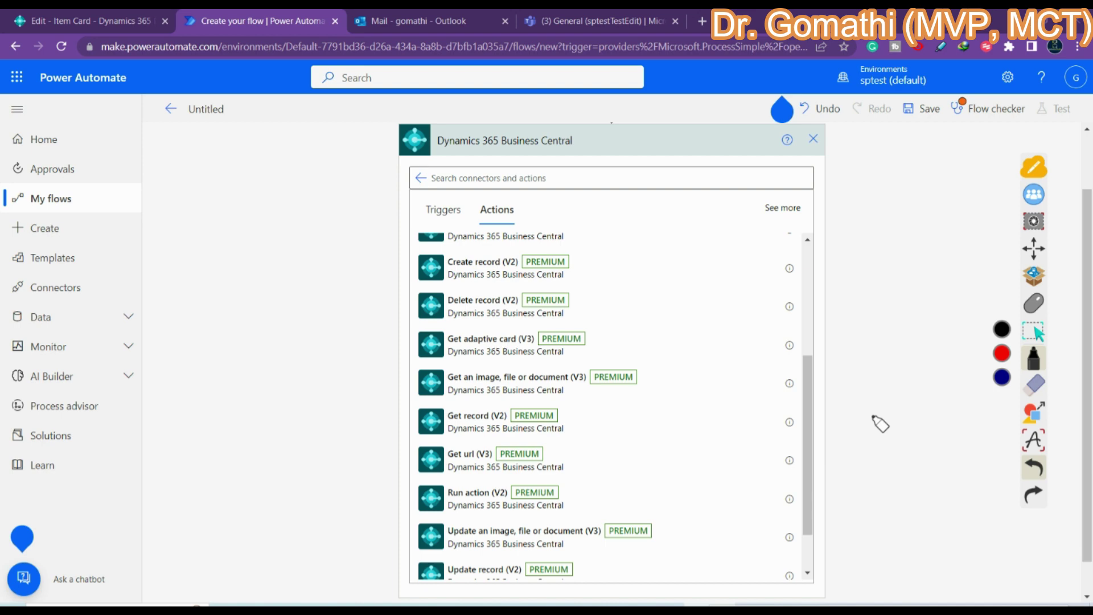
click(1033, 304)
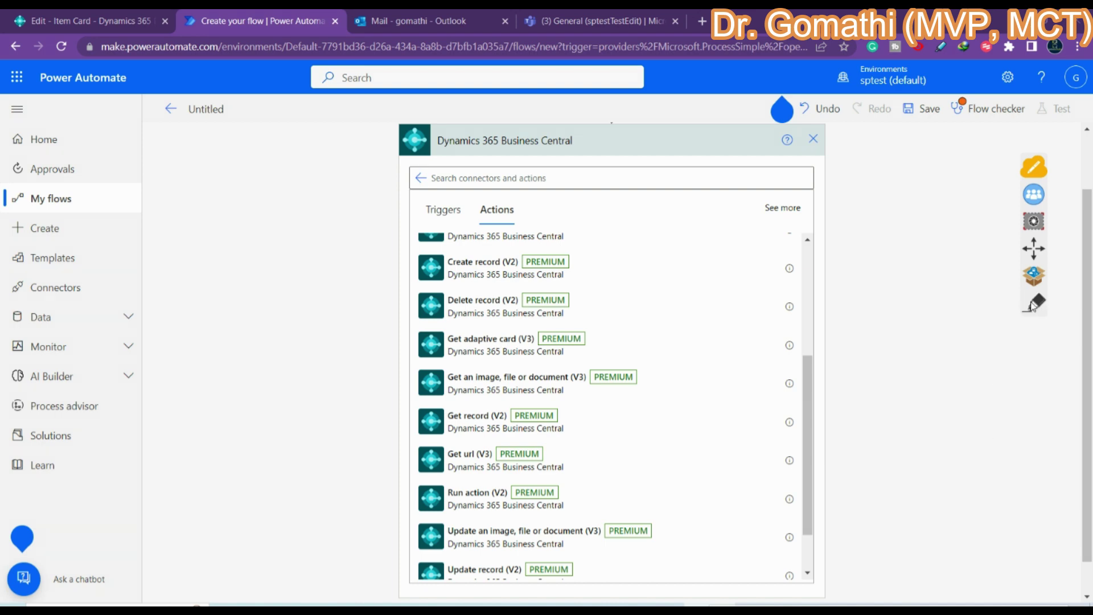
click(477, 467)
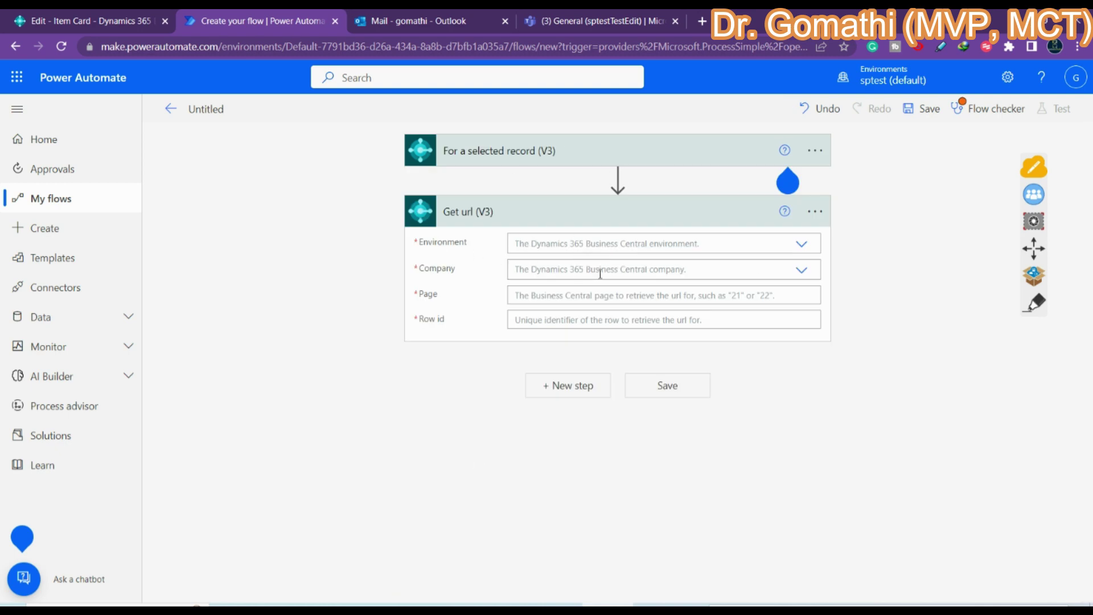
Step: Set Get url (V3) to environment COPILOT-PREVIEW and company CRONUS USA, Inc
click(619, 241)
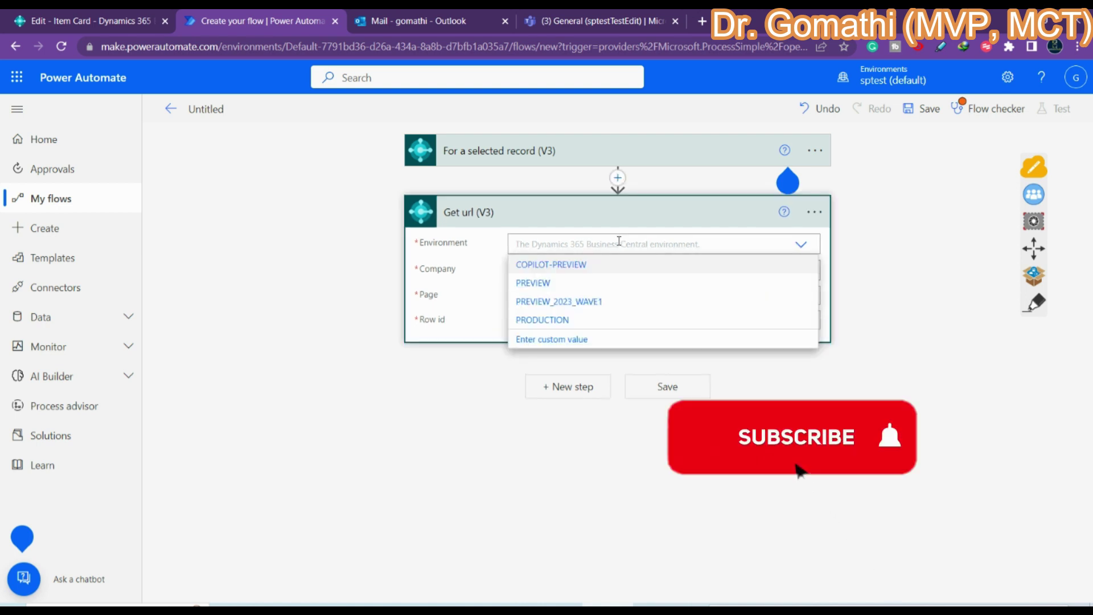
click(594, 266)
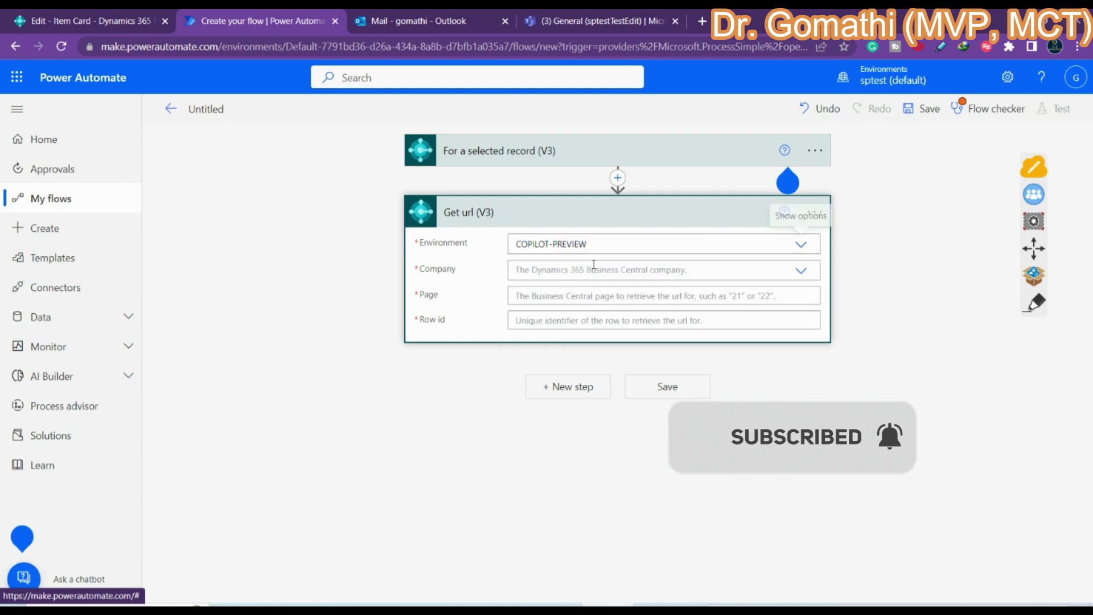
click(606, 272)
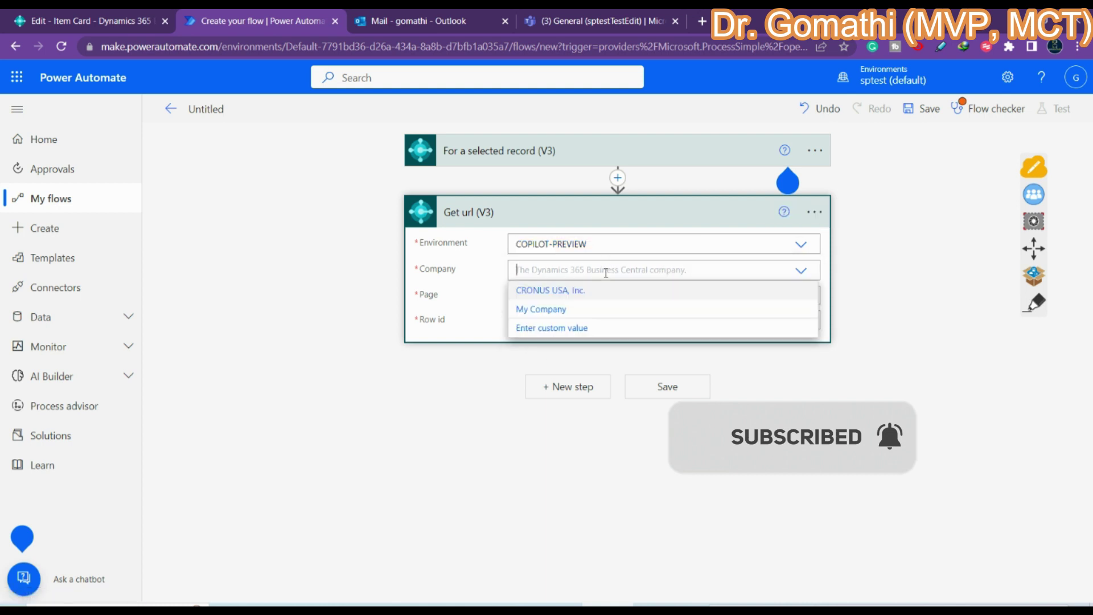
click(599, 290)
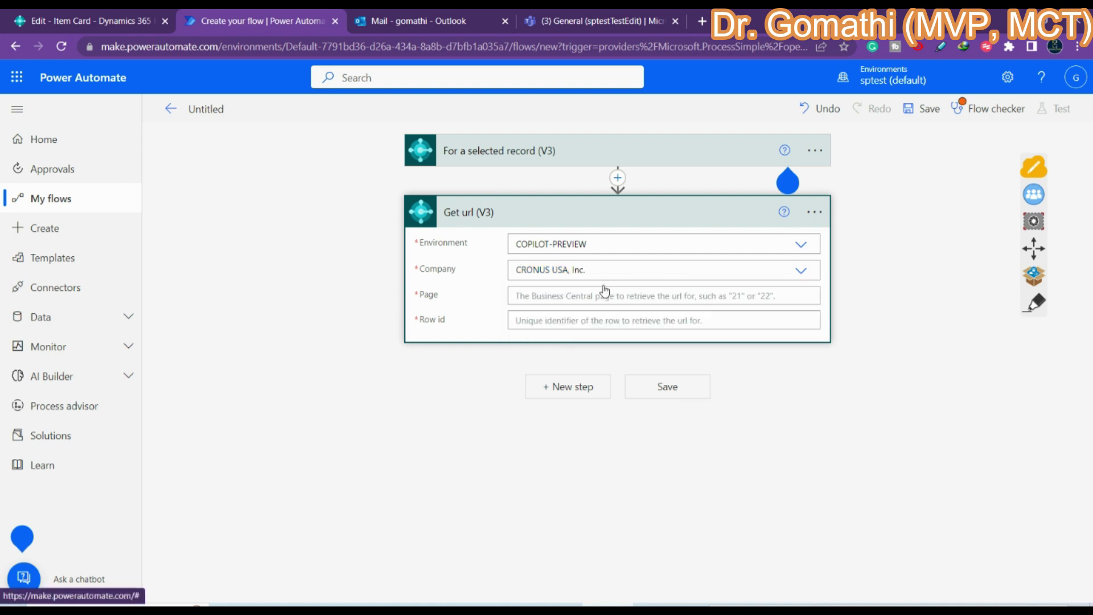
Step: Fill Page with the trigger's Page Id and Row id with its System Id
click(594, 294)
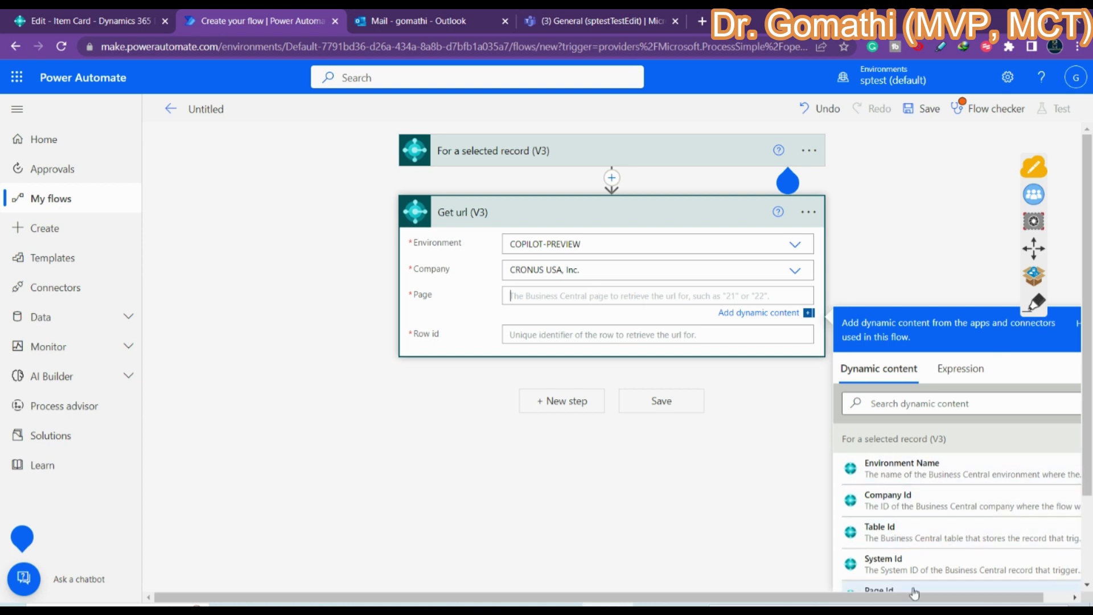
scroll(922, 512, down, 2)
click(920, 522)
click(586, 336)
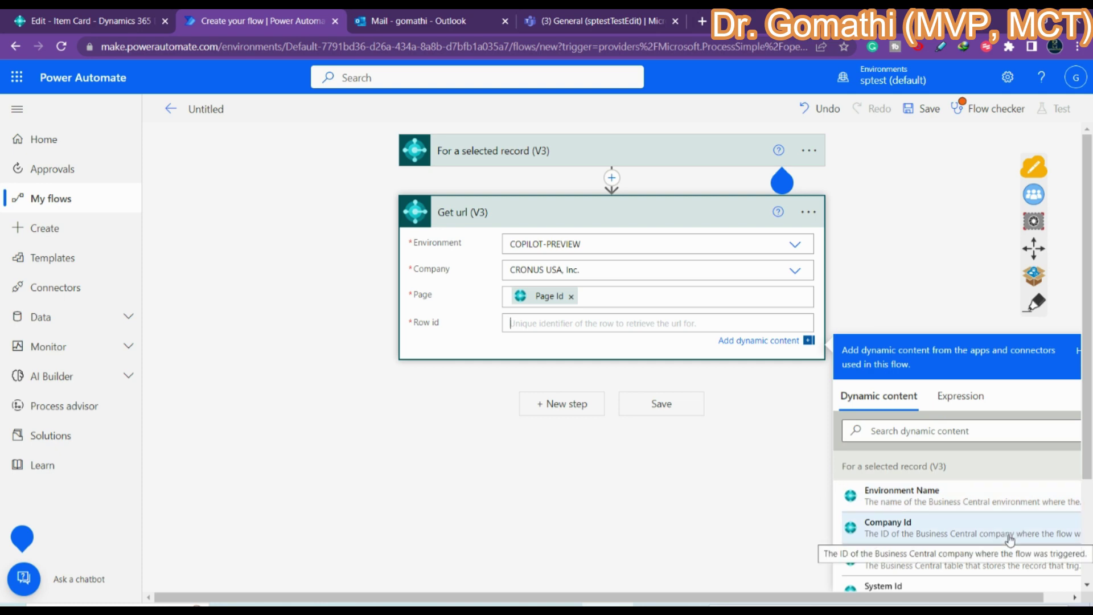
scroll(905, 507, down, 1)
click(934, 515)
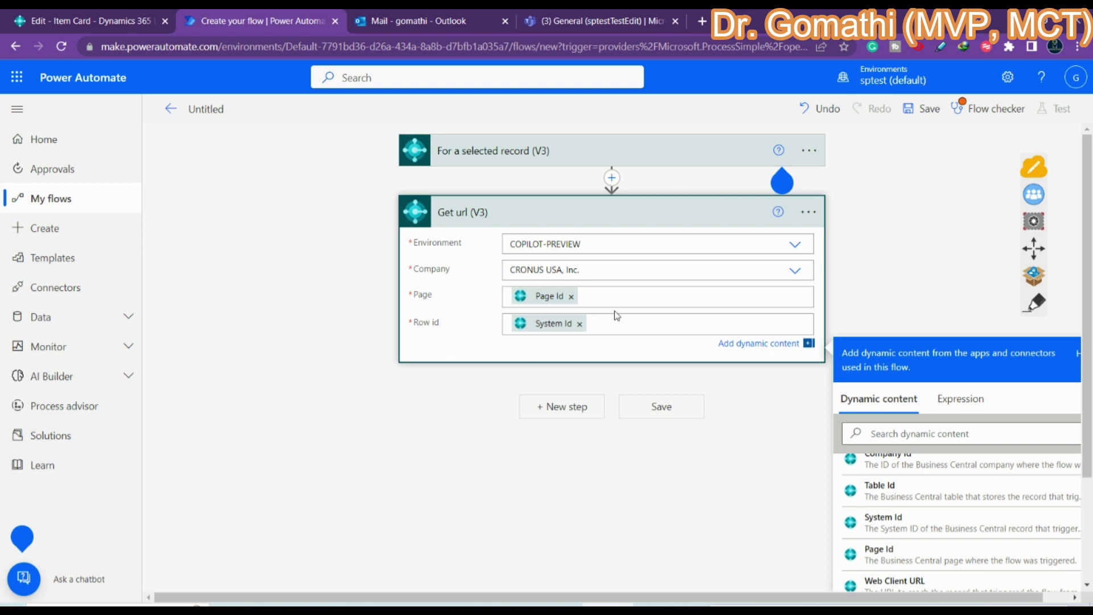
click(85, 20)
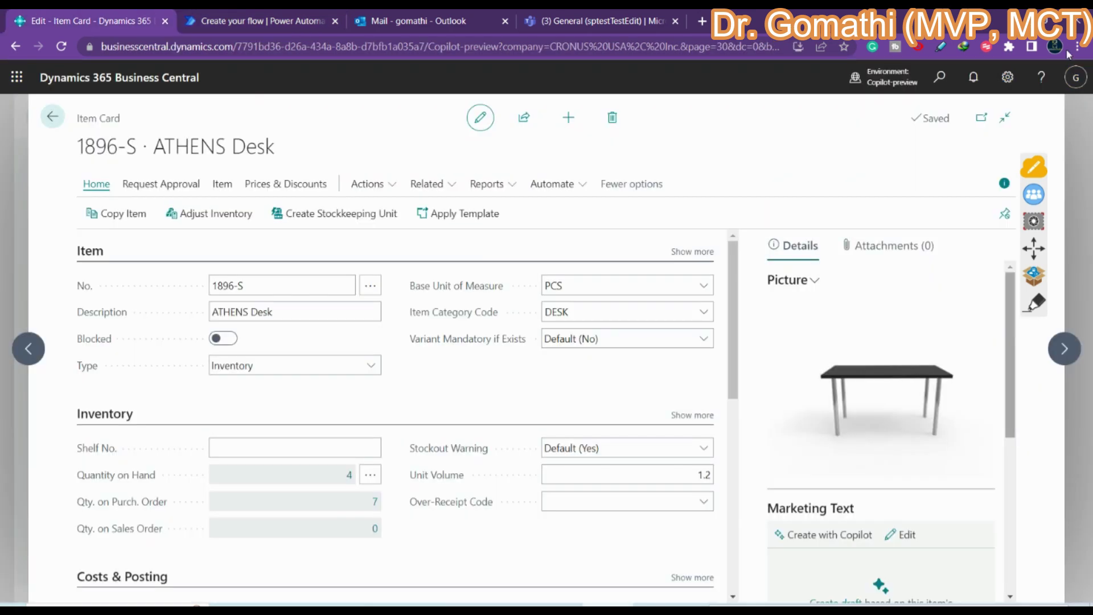
key(ctrl+Tab)
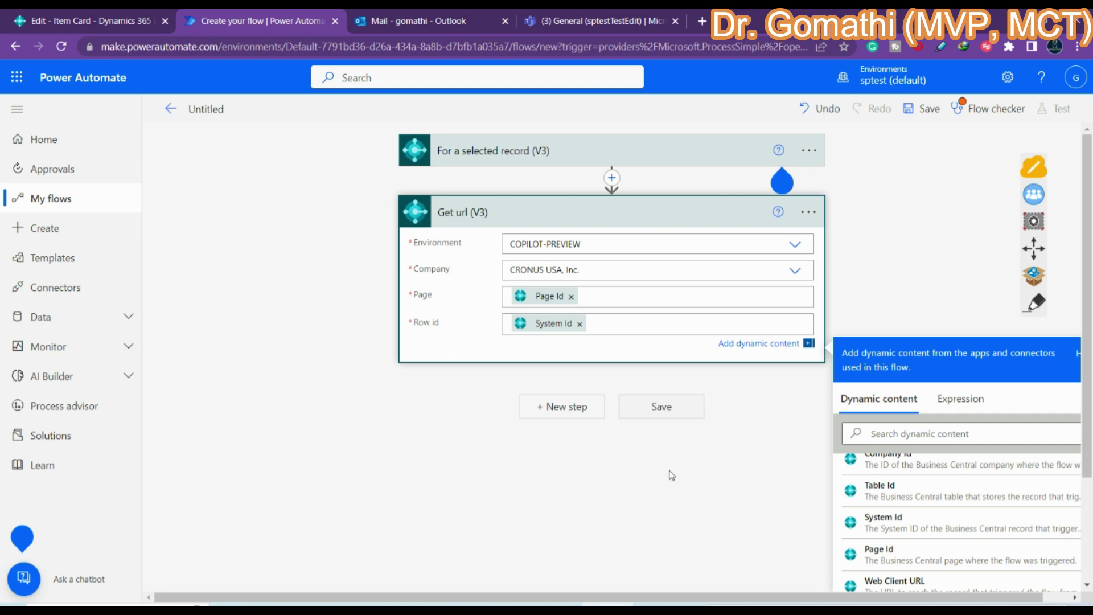
Step: Add a step after Get url (V3) and pick Teams' Post message in a chat or channel
click(563, 405)
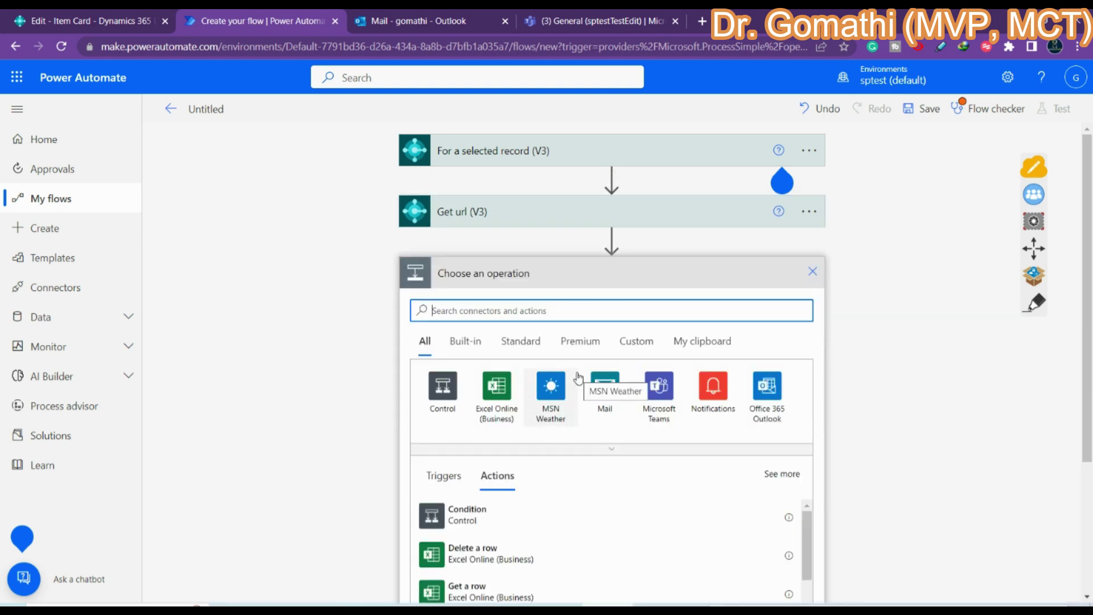
text(teams)
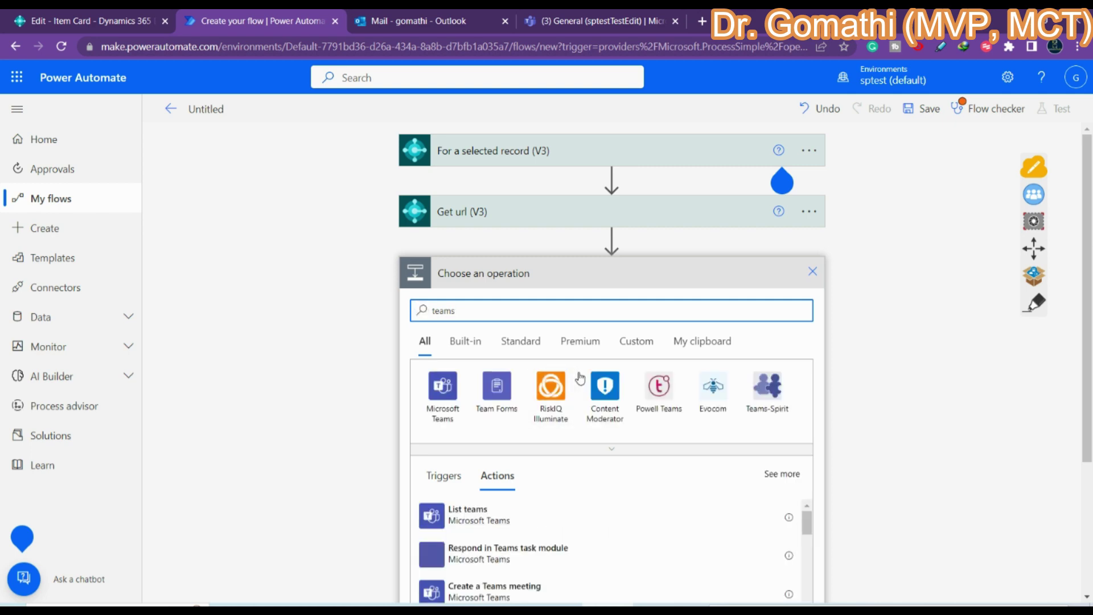
drag(484, 308, 321, 311)
text(post)
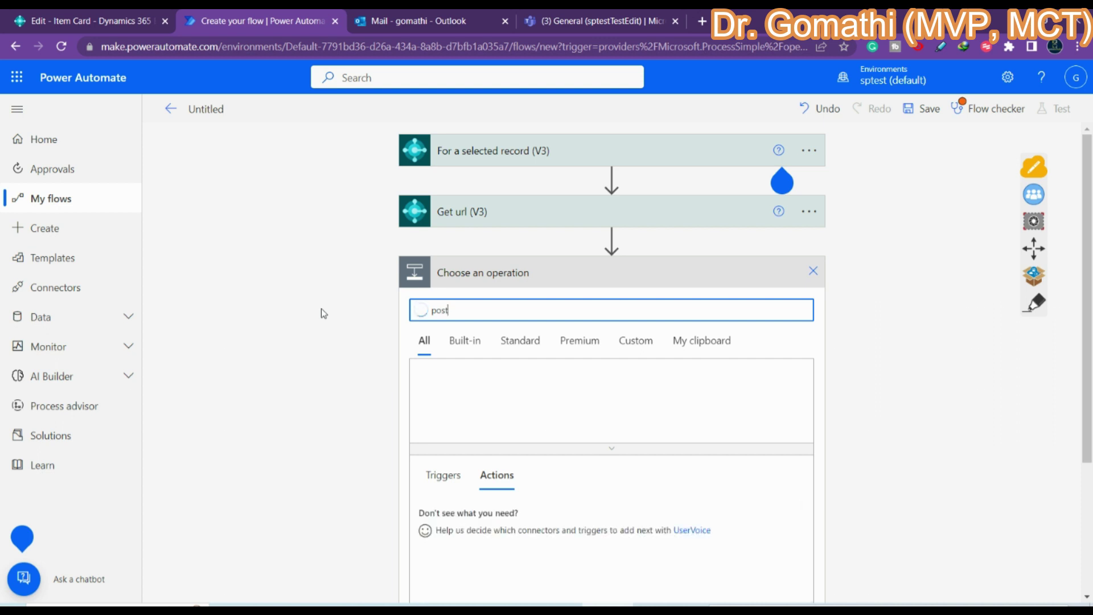
scroll(373, 463, down, 1)
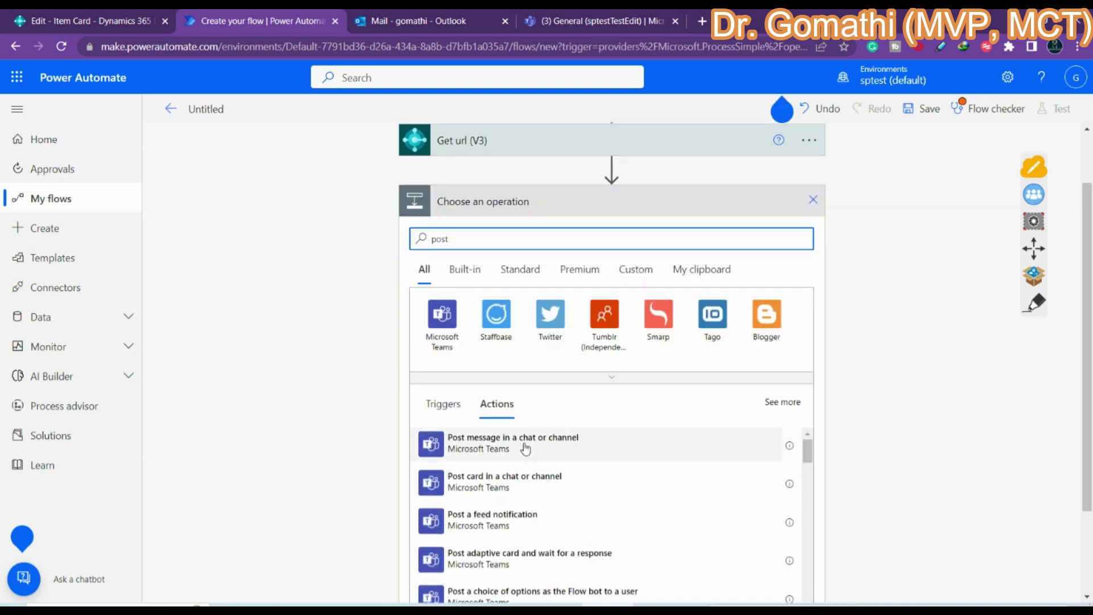
click(1036, 304)
mouse_move(547, 411)
mouse_down()
mouse_move(598, 478)
mouse_move(427, 407)
mouse_up()
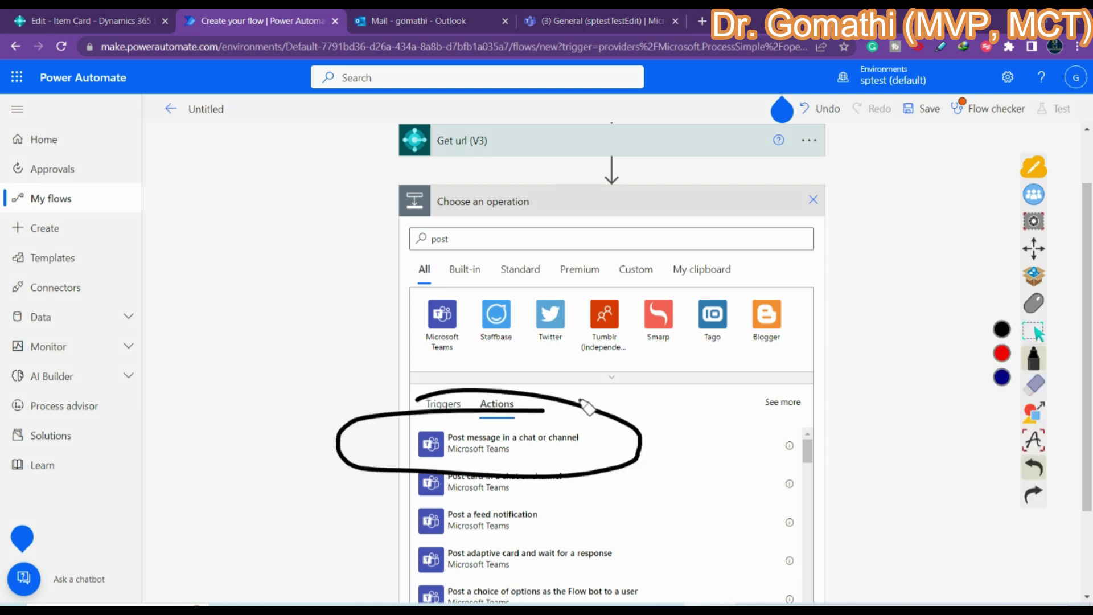
key(Escape)
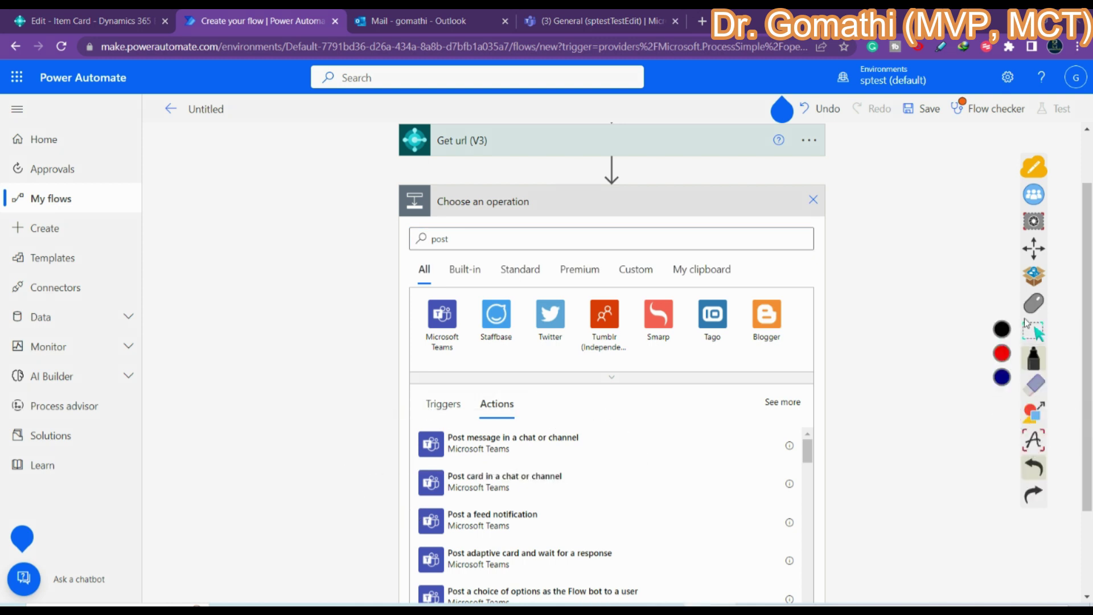
key(Escape)
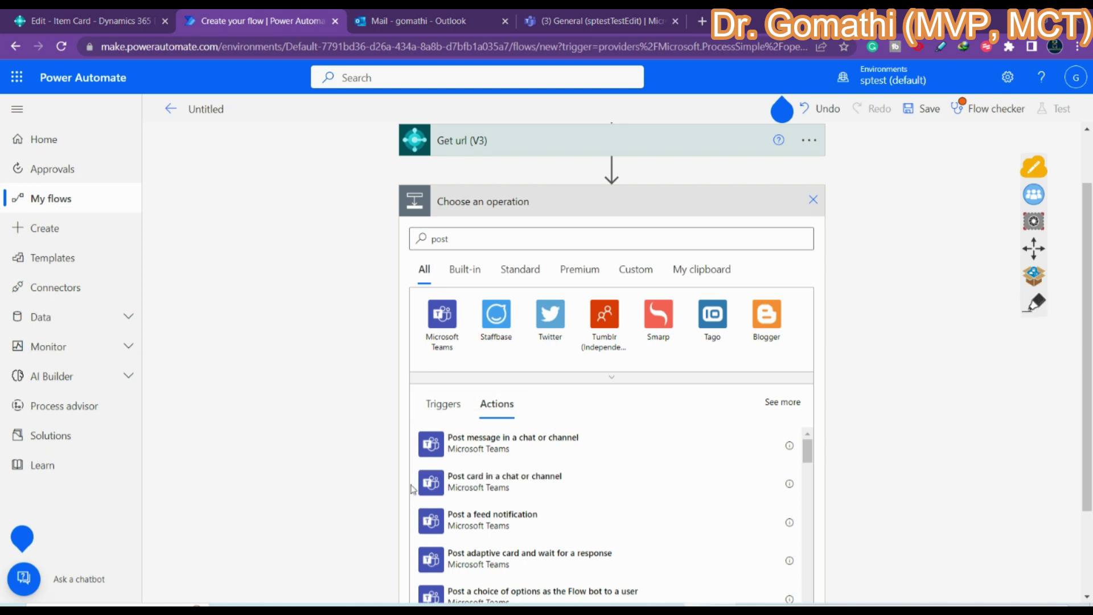
click(466, 437)
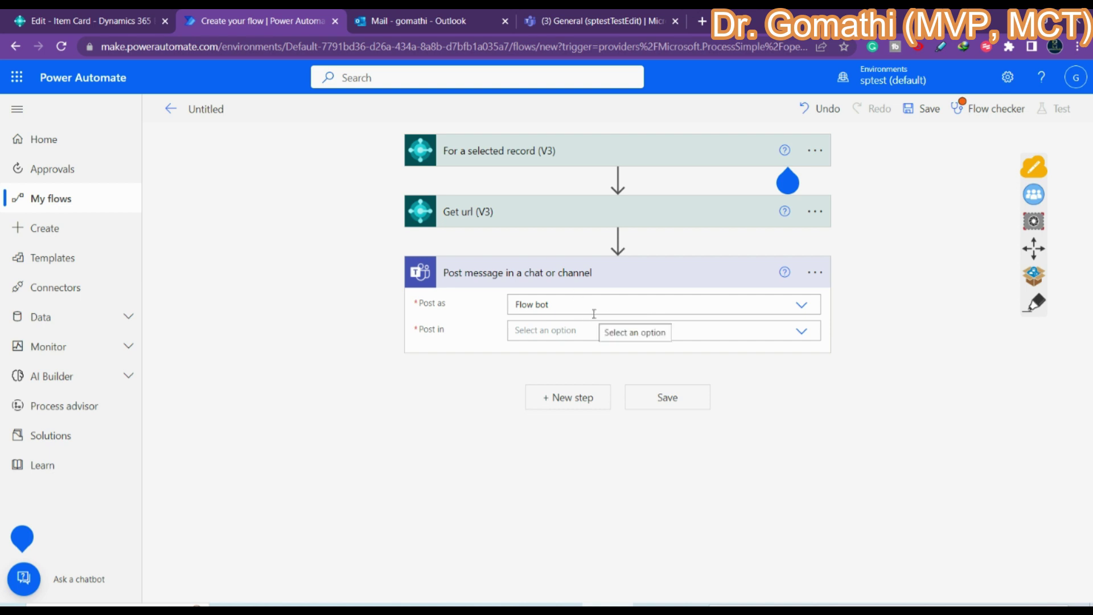
Step: Set the Teams step to post in Channel, team sptestTestEdit, channel General
click(600, 330)
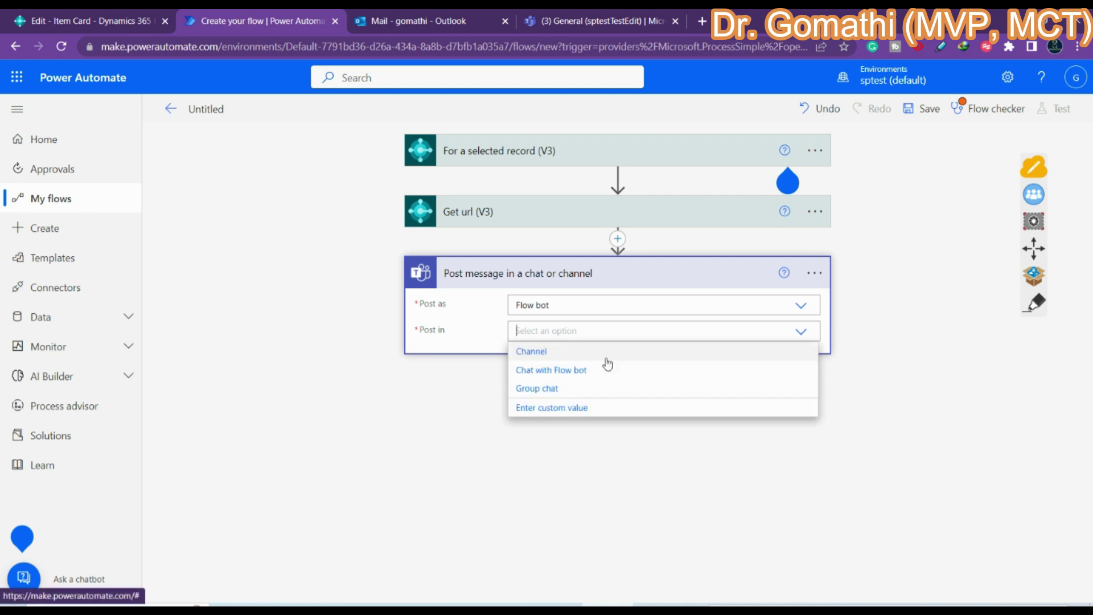
click(560, 353)
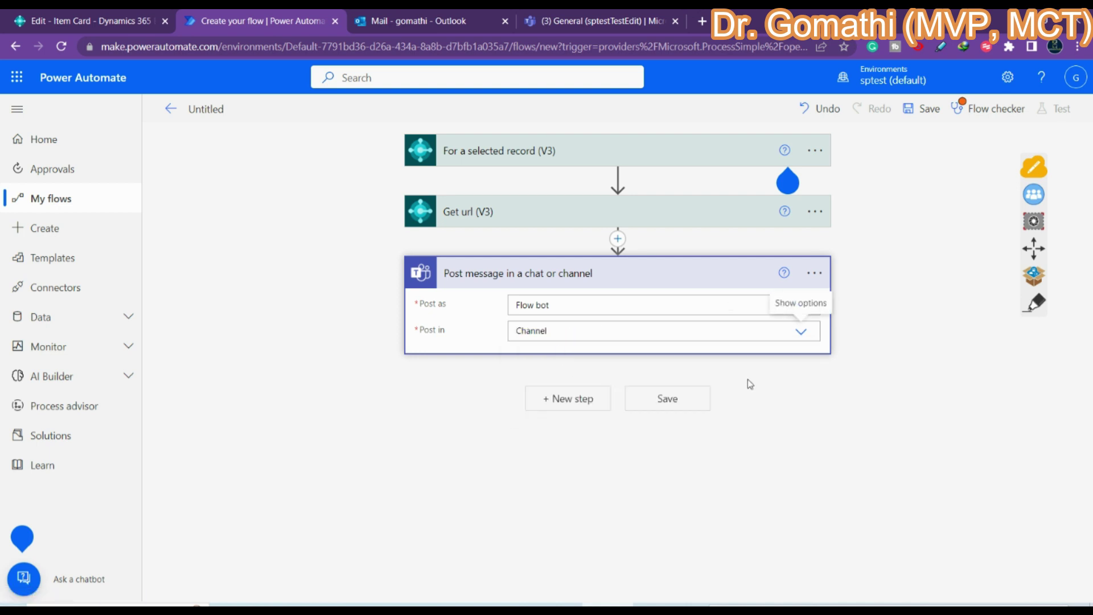
click(572, 357)
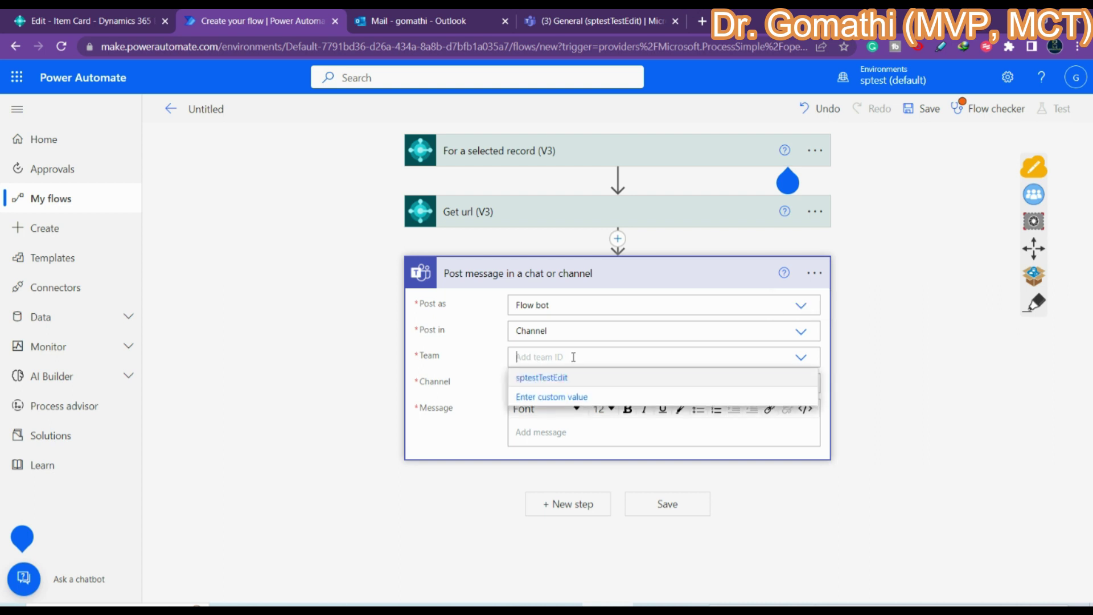
click(549, 378)
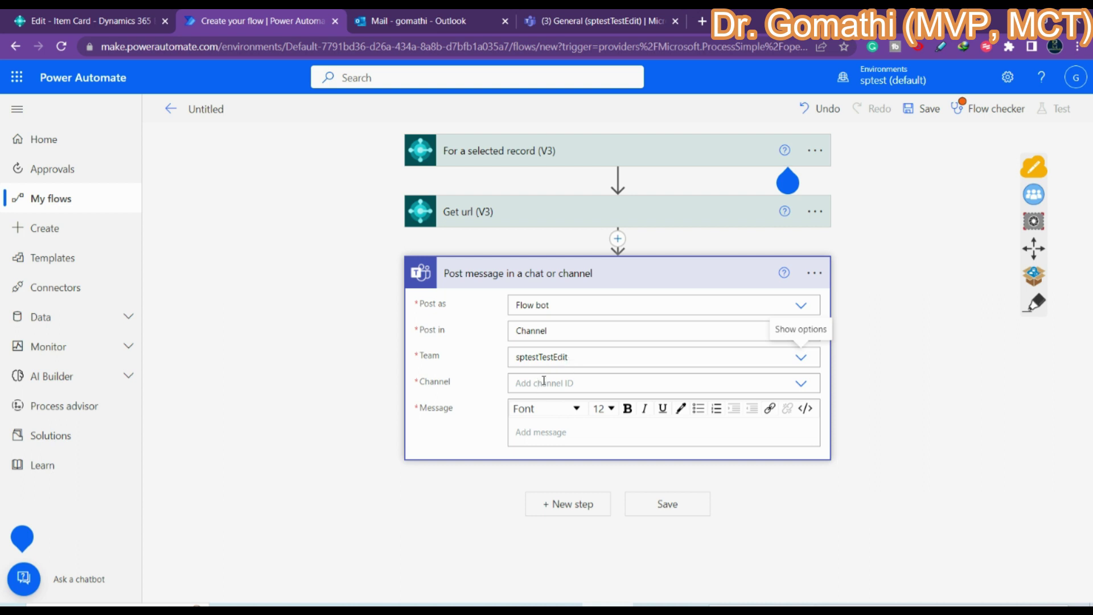
click(544, 381)
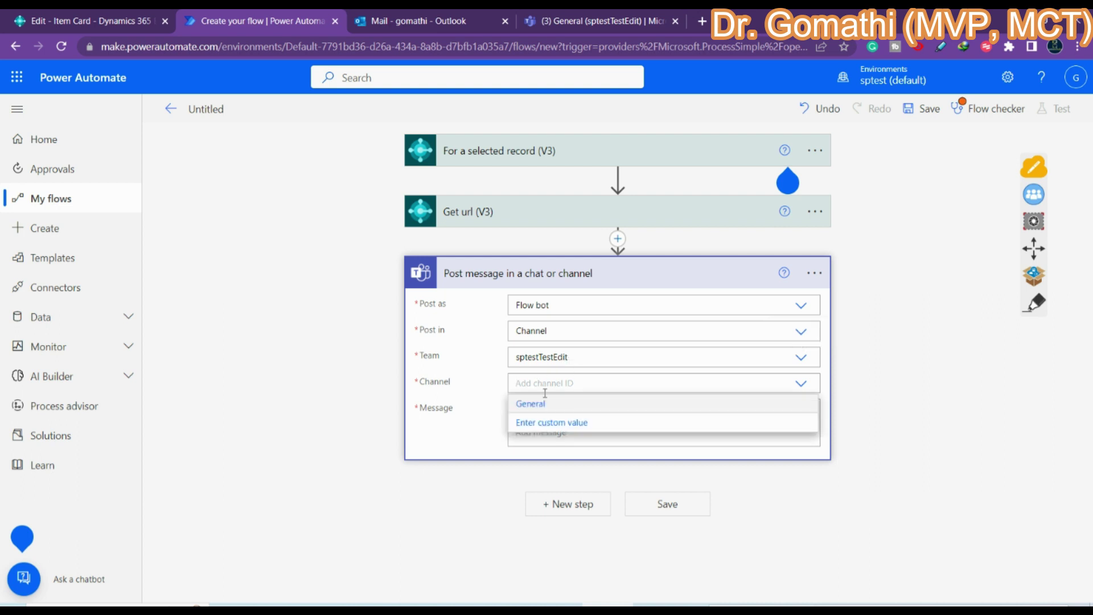
click(544, 404)
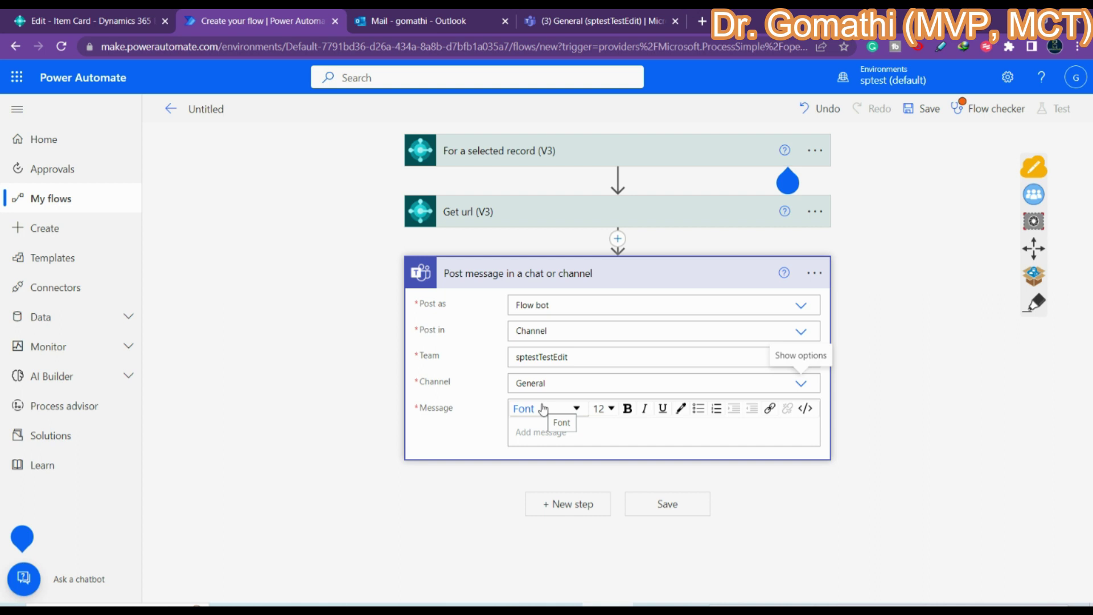
Step: Insert the Web Client URL into the message and save the flow
click(534, 434)
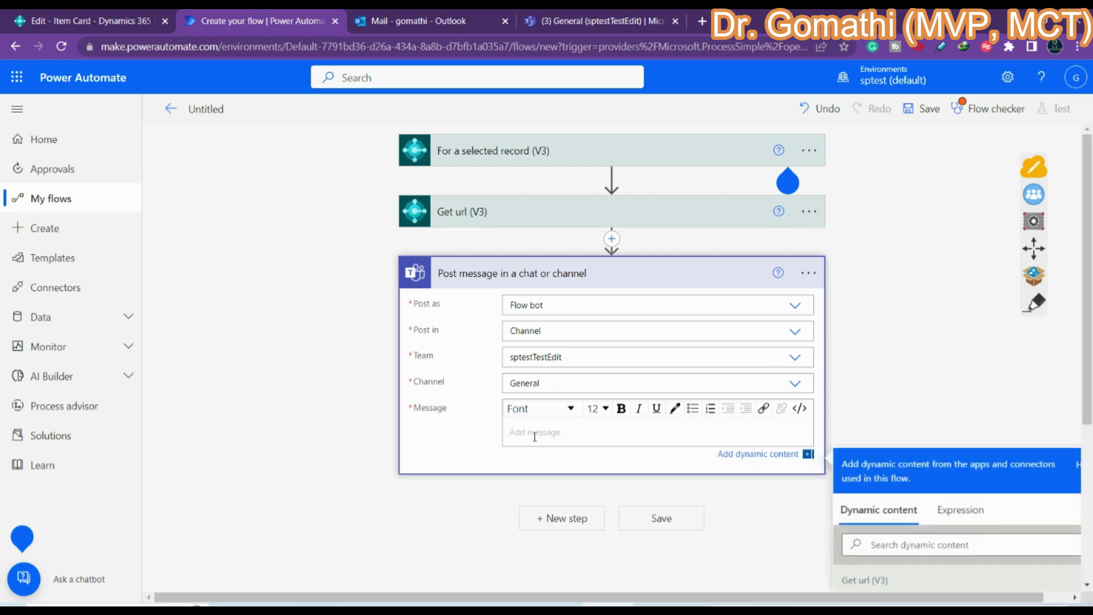
click(950, 476)
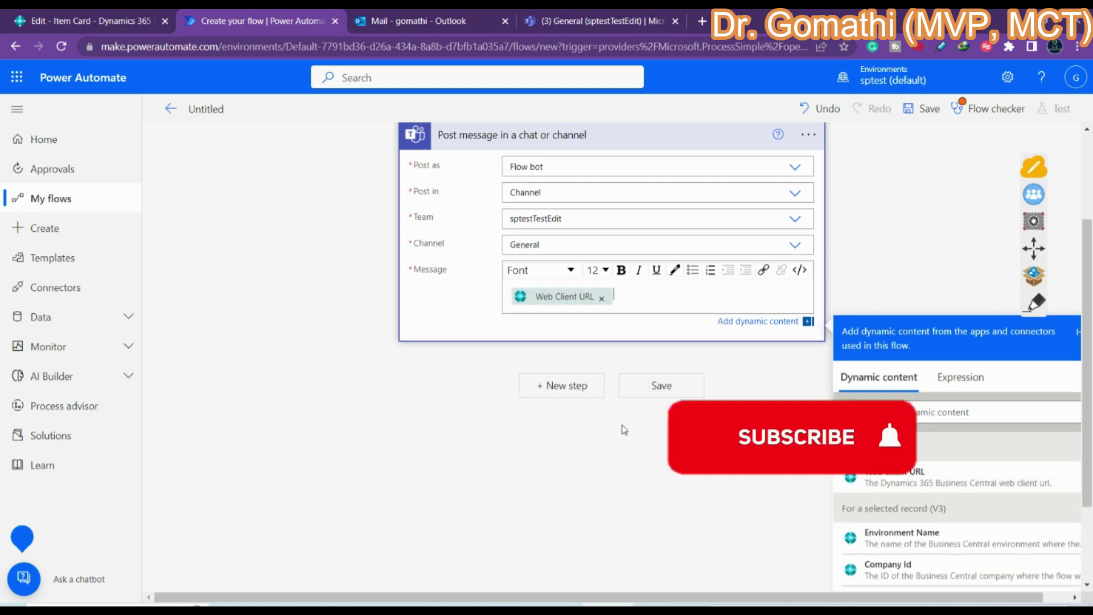
scroll(939, 133, up, 3)
click(930, 110)
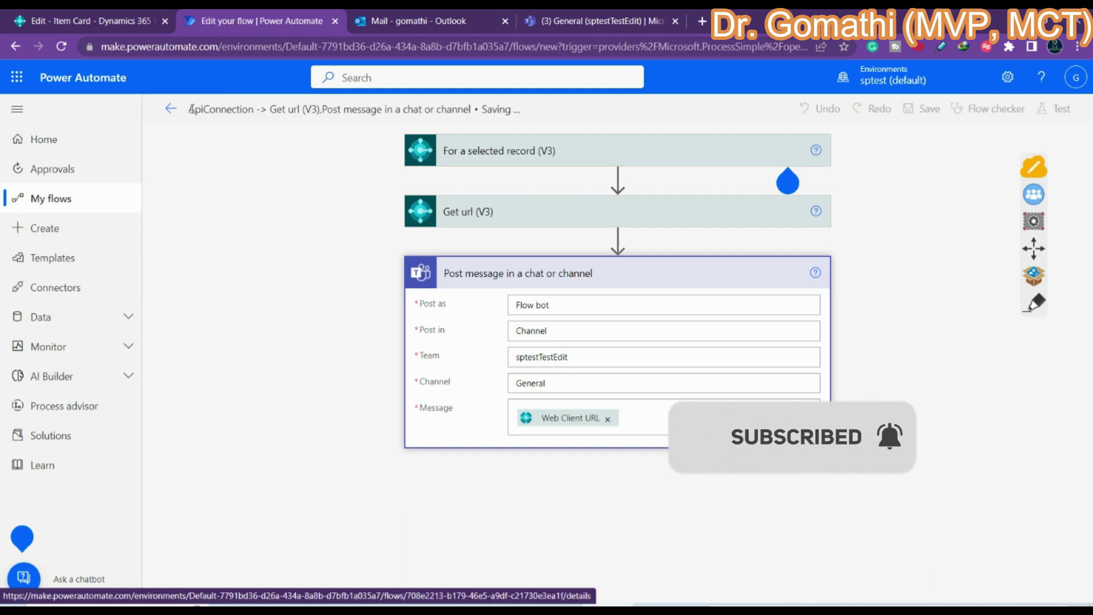
Step: Rename the flow to 'Test URL', save it, and return to its details page
drag(190, 109, 580, 127)
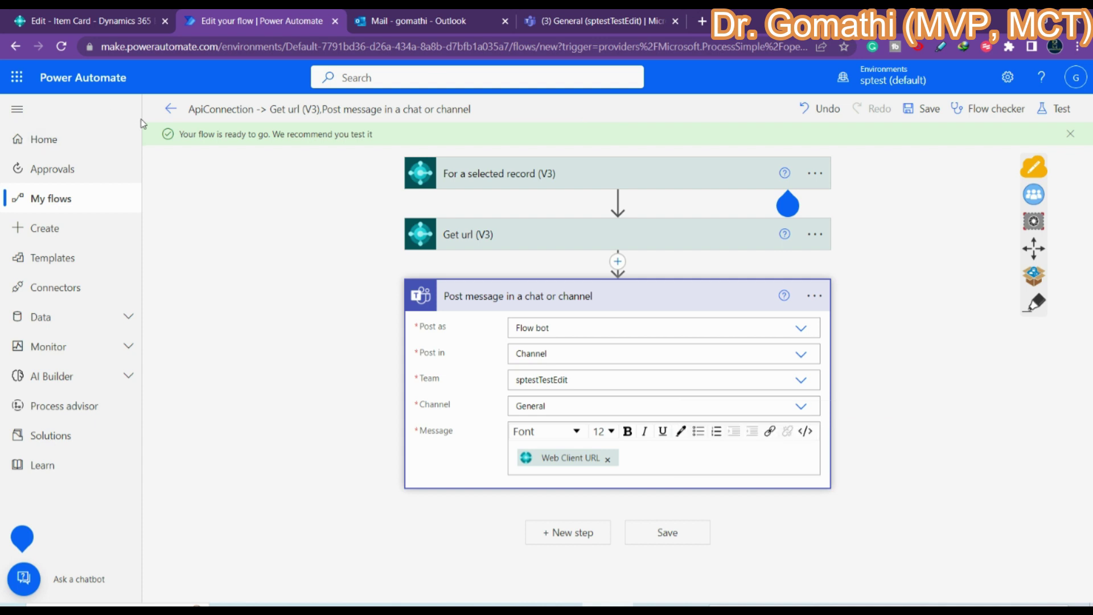
click(934, 118)
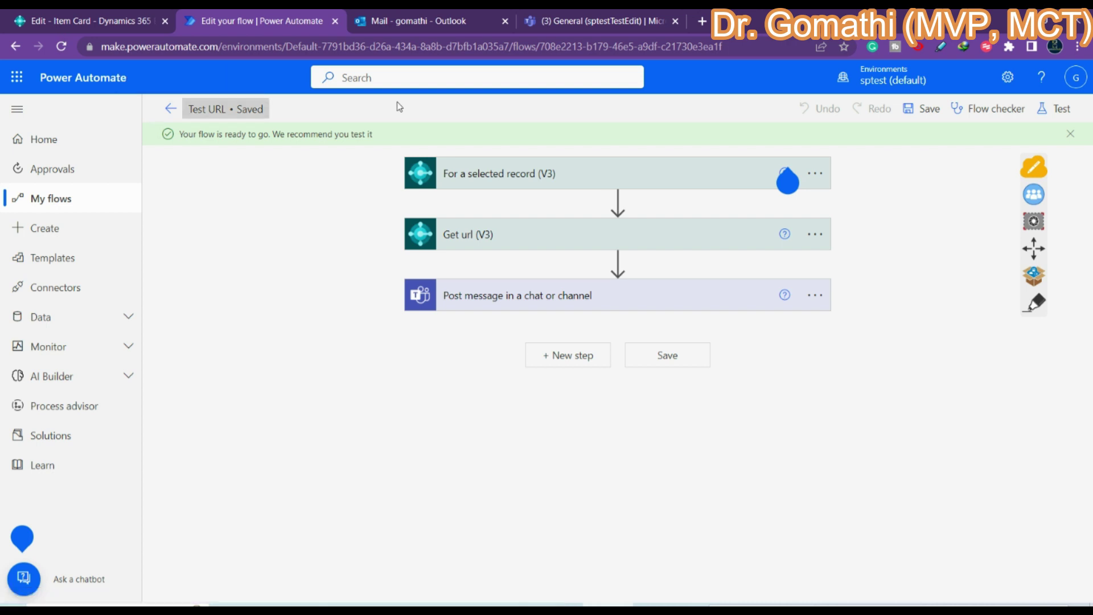
click(170, 109)
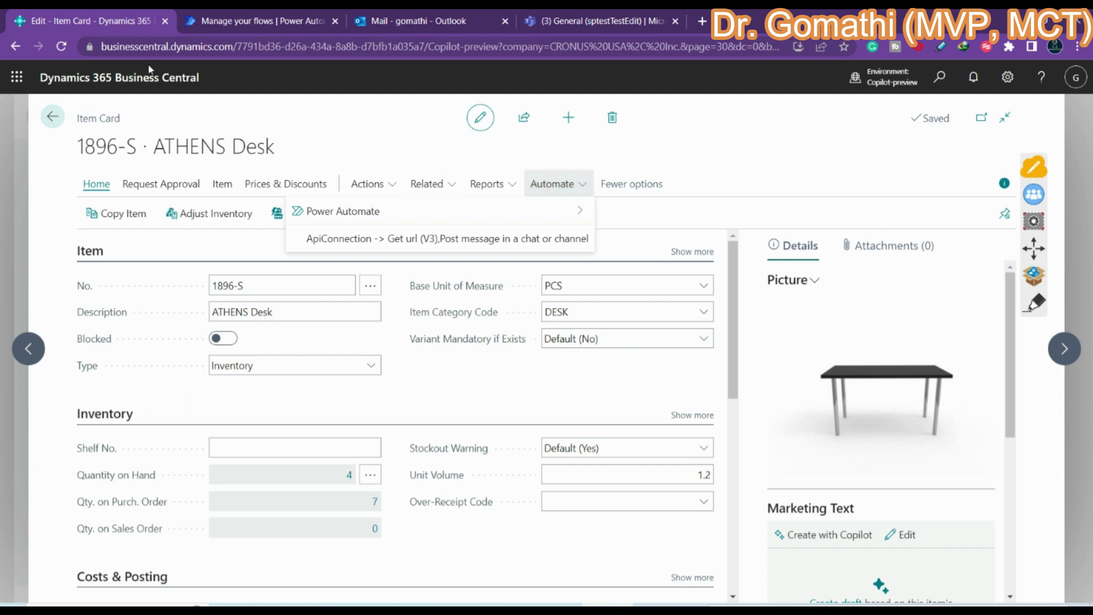
Step: Run the Test URL flow from the 1896-S ATHENS Desk item card, accepting its app connections
mouse_move(568, 222)
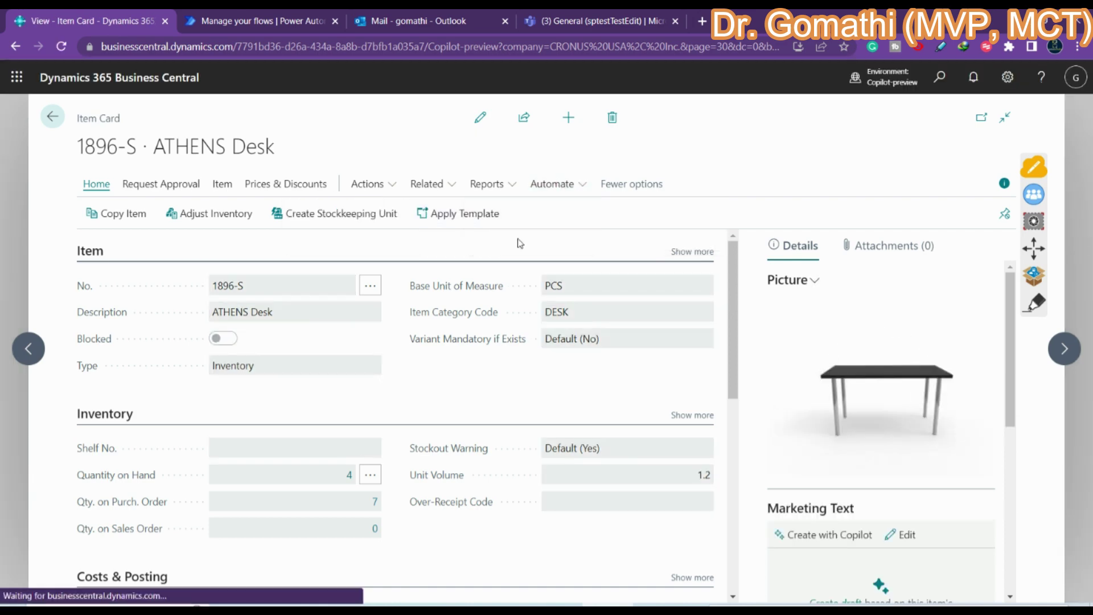
click(552, 184)
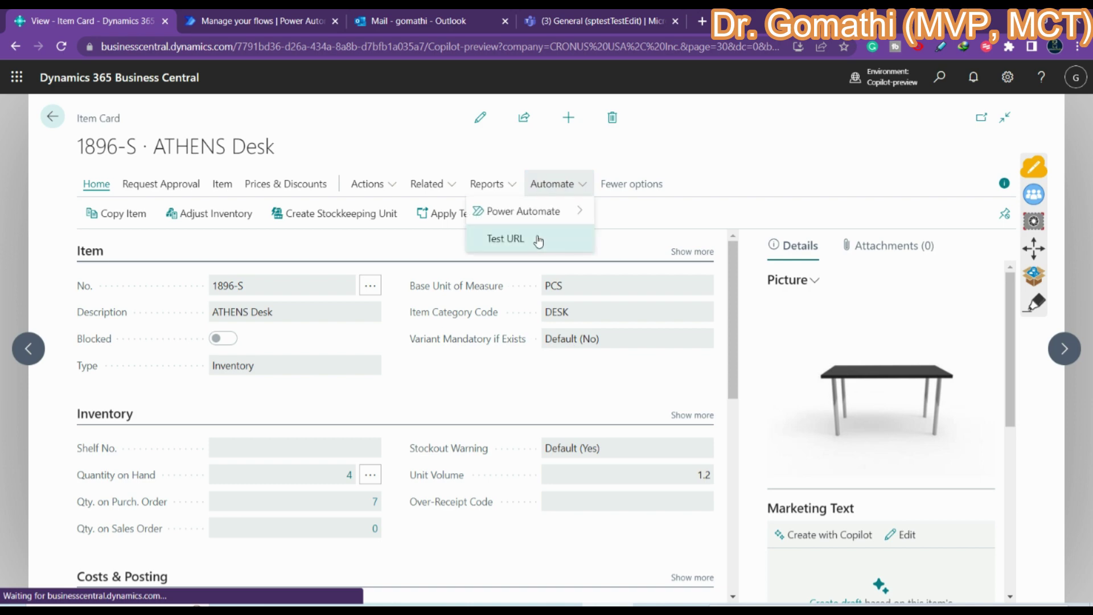
click(547, 238)
click(1034, 248)
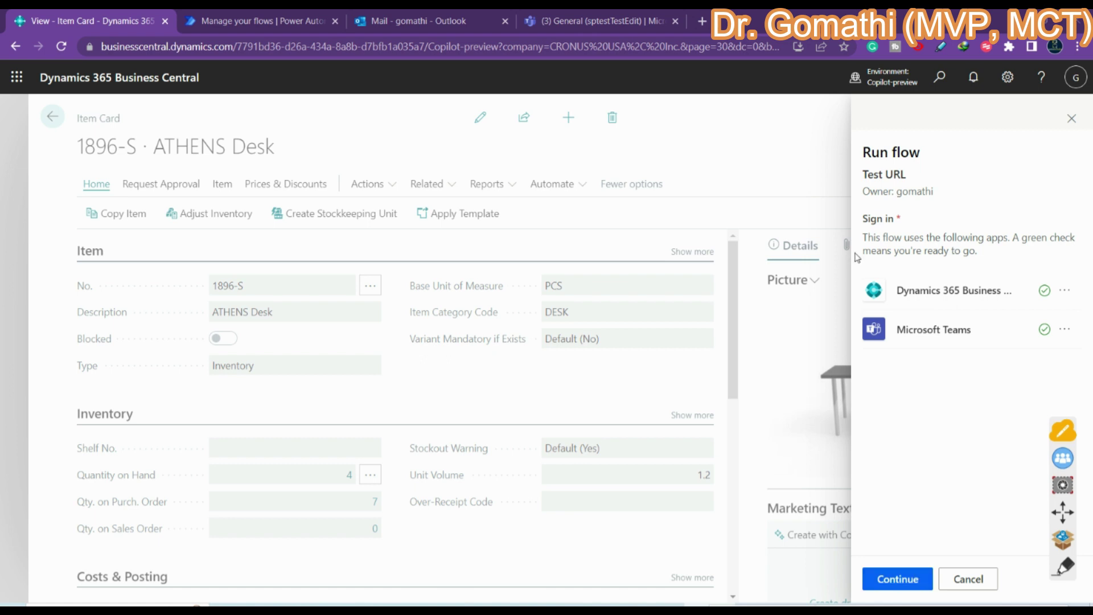
click(897, 582)
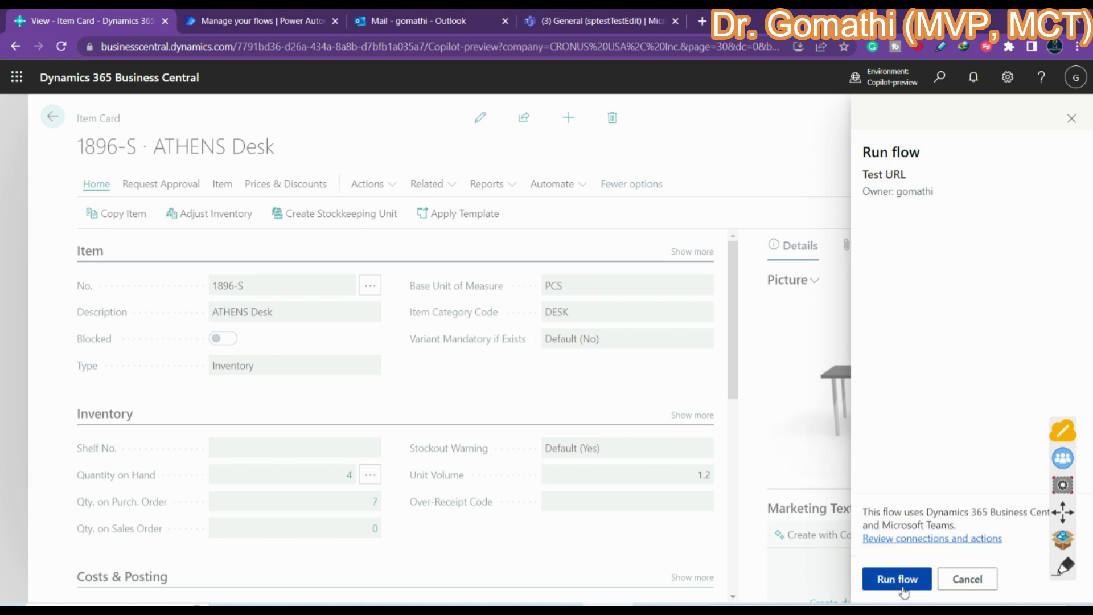
click(903, 590)
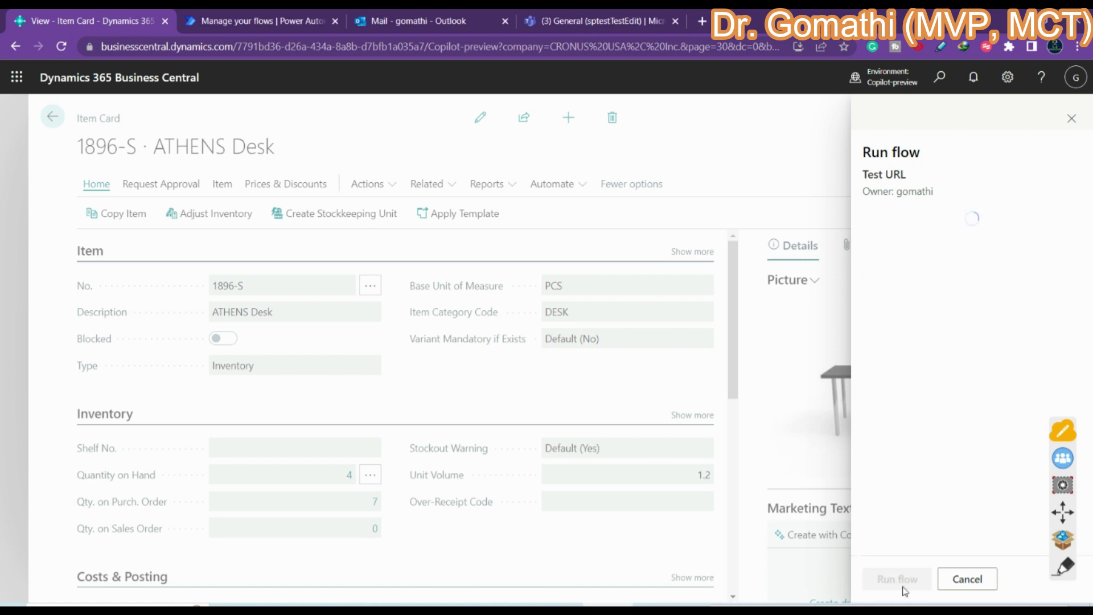
click(592, 16)
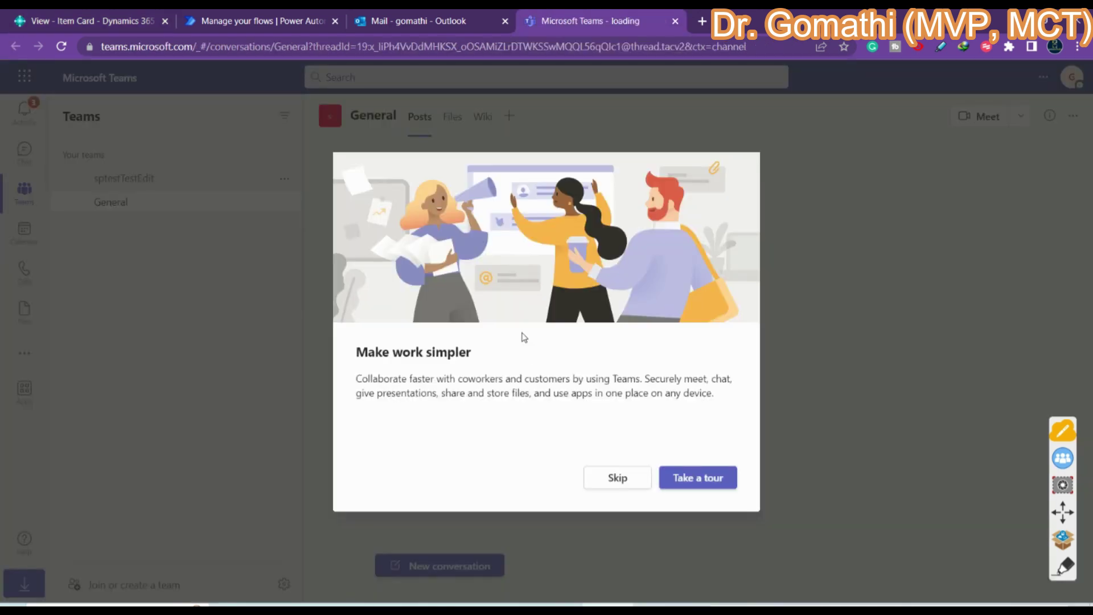
Step: Skip the Teams welcome tour, check the flow's run history, then view the posted URL in General
click(620, 478)
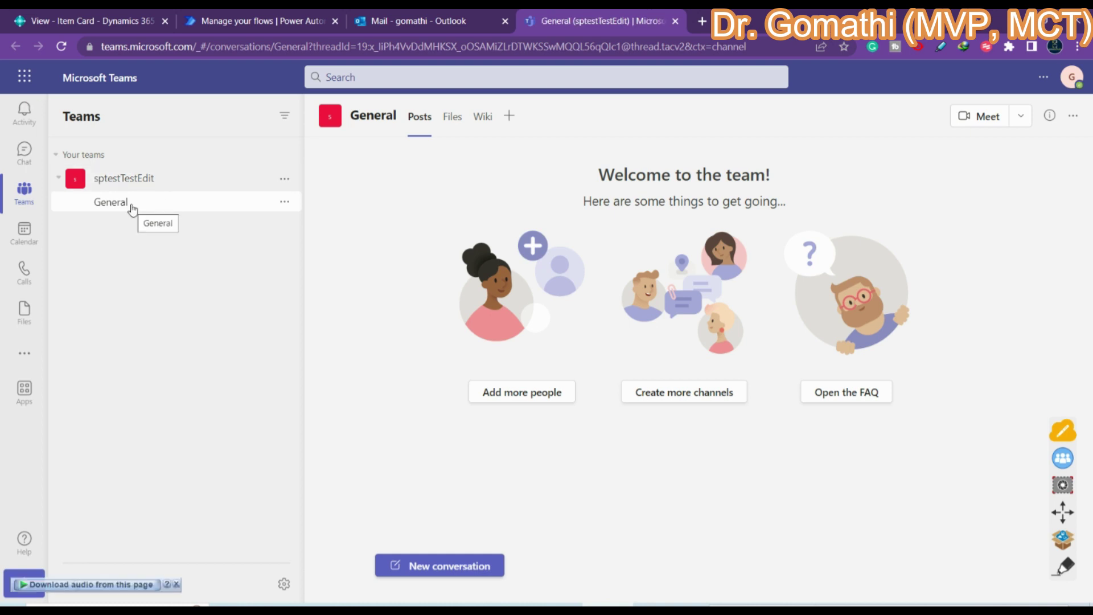
click(255, 17)
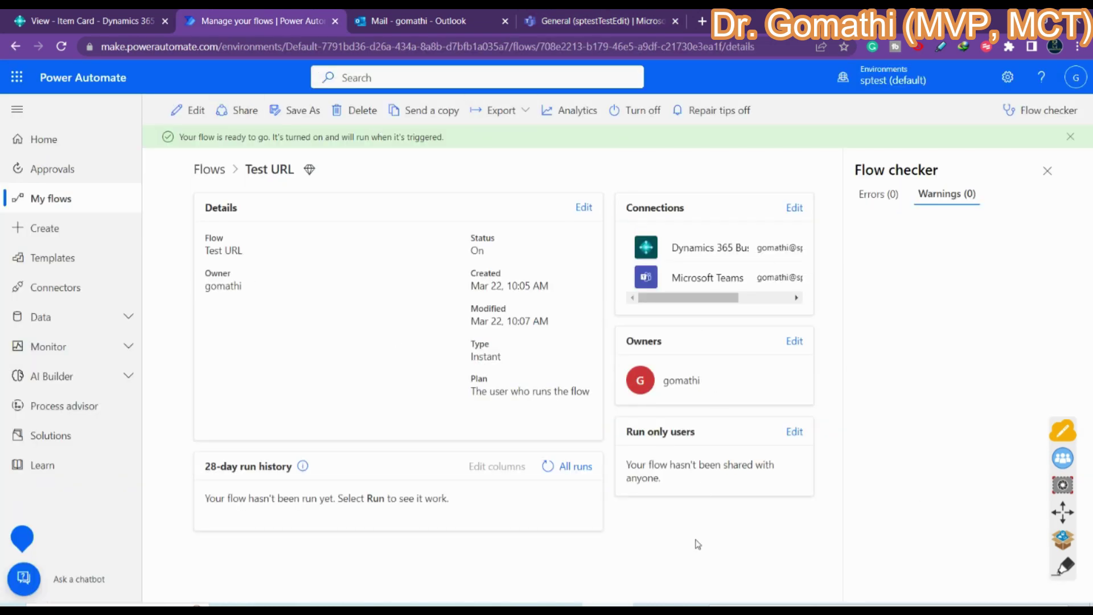
click(570, 466)
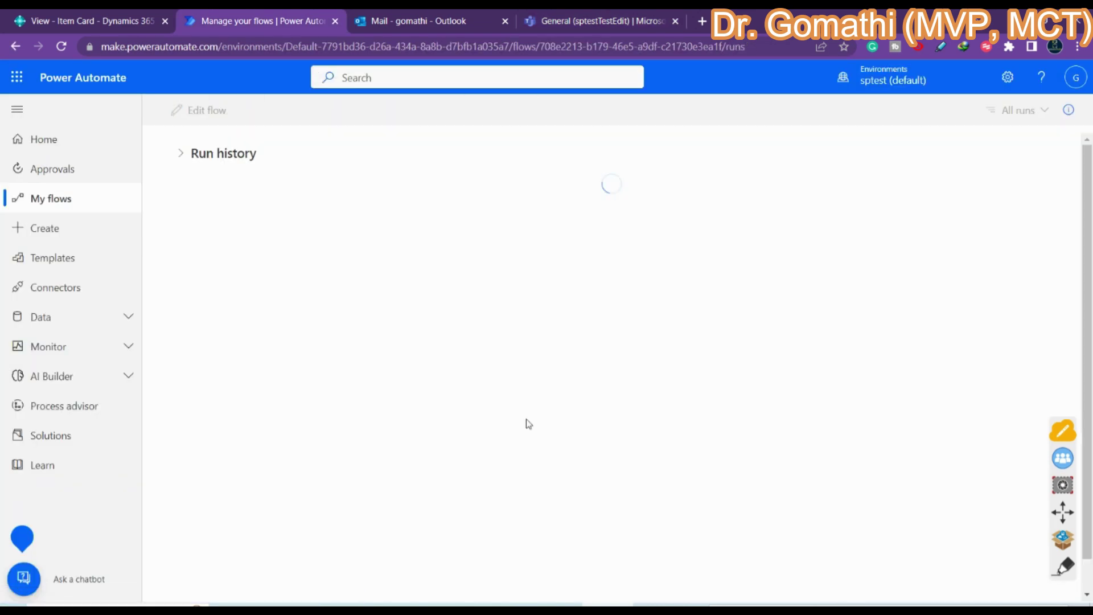
click(569, 20)
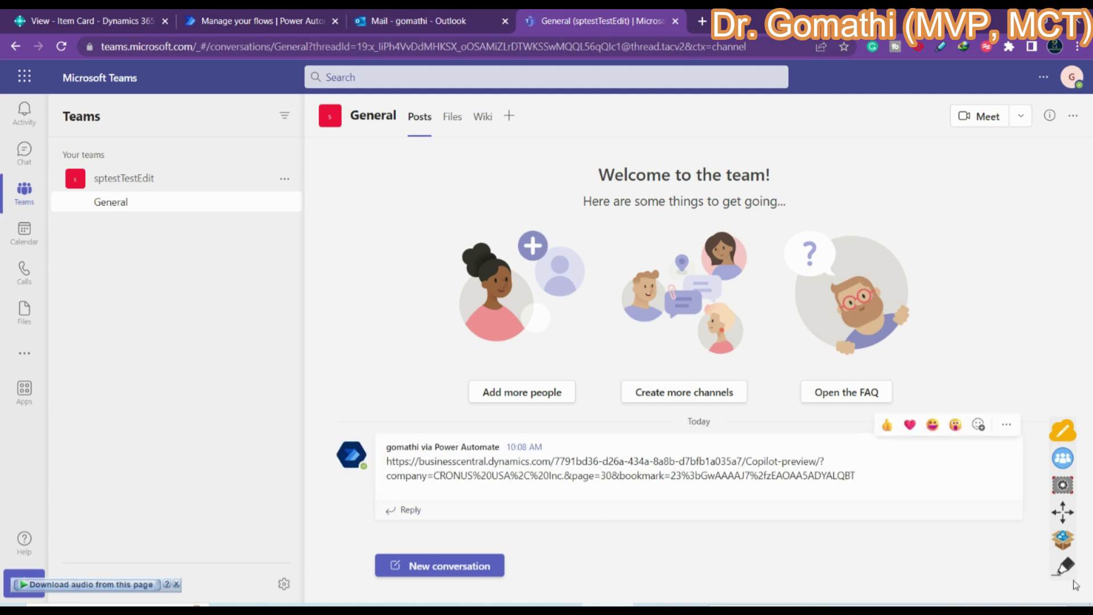
mouse_move(589, 436)
mouse_down()
mouse_move(353, 423)
mouse_move(784, 514)
mouse_move(641, 427)
mouse_move(393, 421)
mouse_up()
mouse_move(67, 195)
mouse_down()
mouse_move(188, 177)
mouse_move(95, 205)
mouse_move(202, 295)
mouse_move(198, 253)
mouse_up()
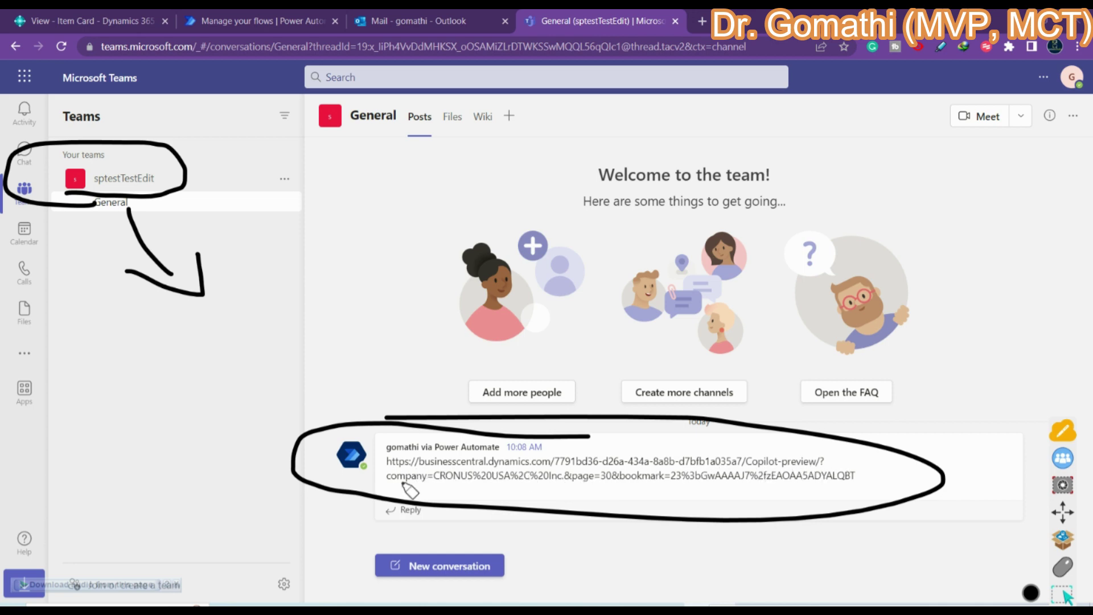
drag(380, 482, 462, 480)
drag(681, 465, 833, 465)
mouse_move(566, 482)
mouse_down()
mouse_move(866, 495)
mouse_move(888, 433)
mouse_move(626, 441)
mouse_move(329, 494)
mouse_move(377, 514)
mouse_up()
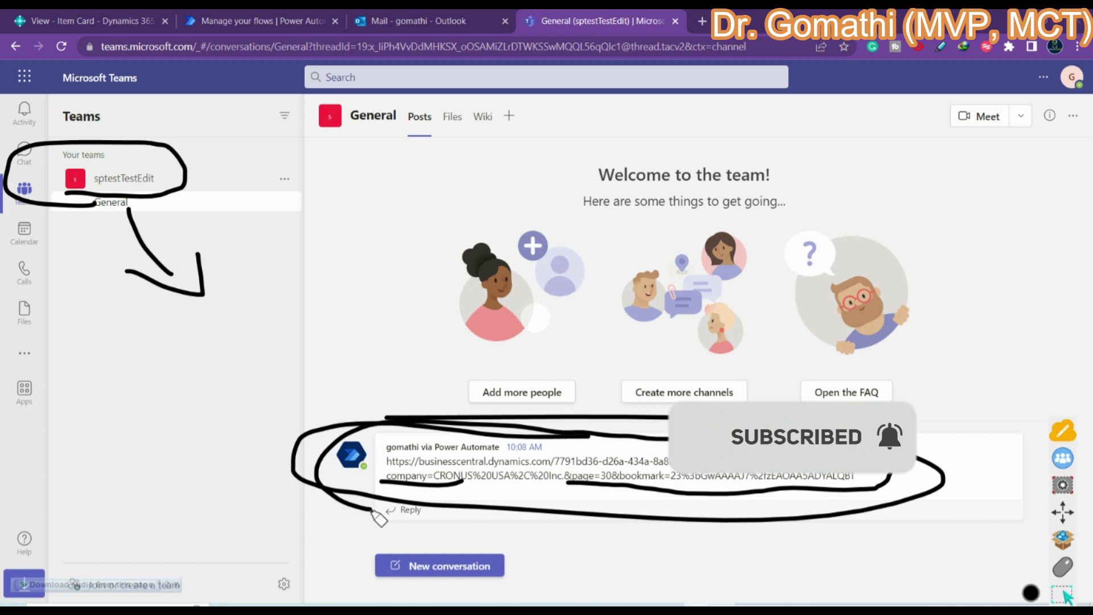